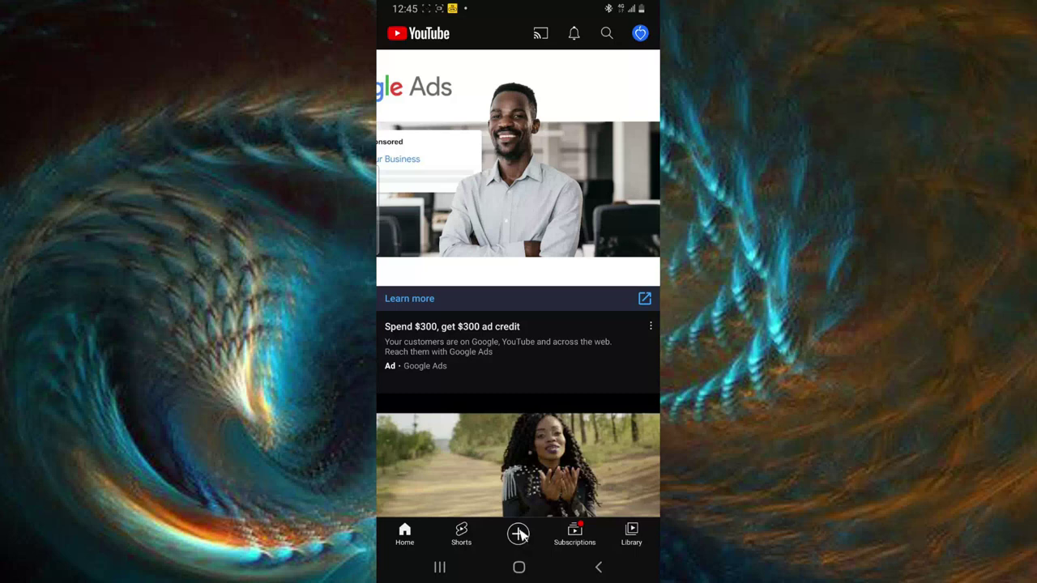
Step: Start creating a new Short and add the 17-second gameplay clip from the gallery
click(519, 533)
click(520, 536)
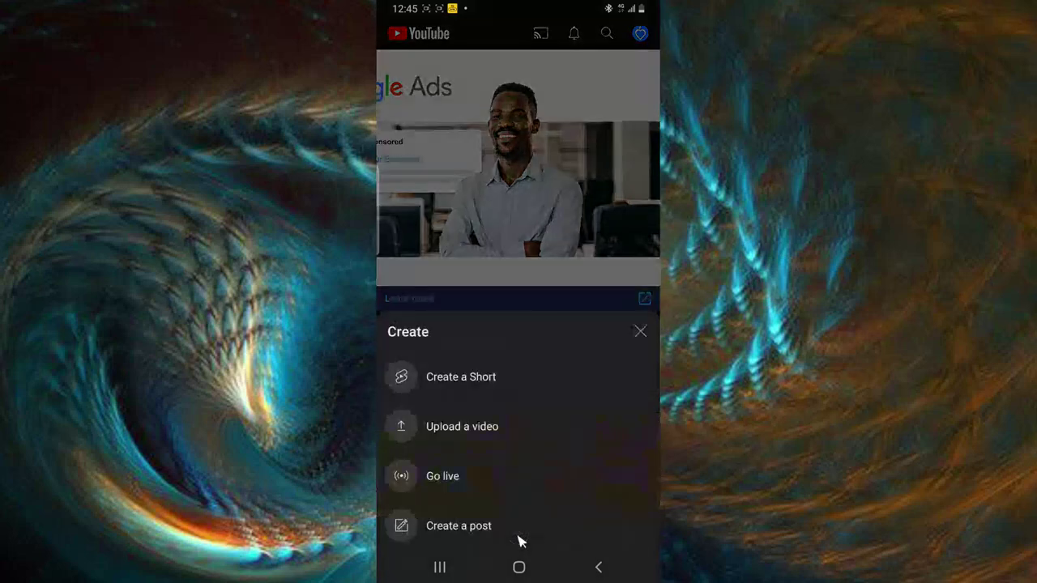
click(459, 380)
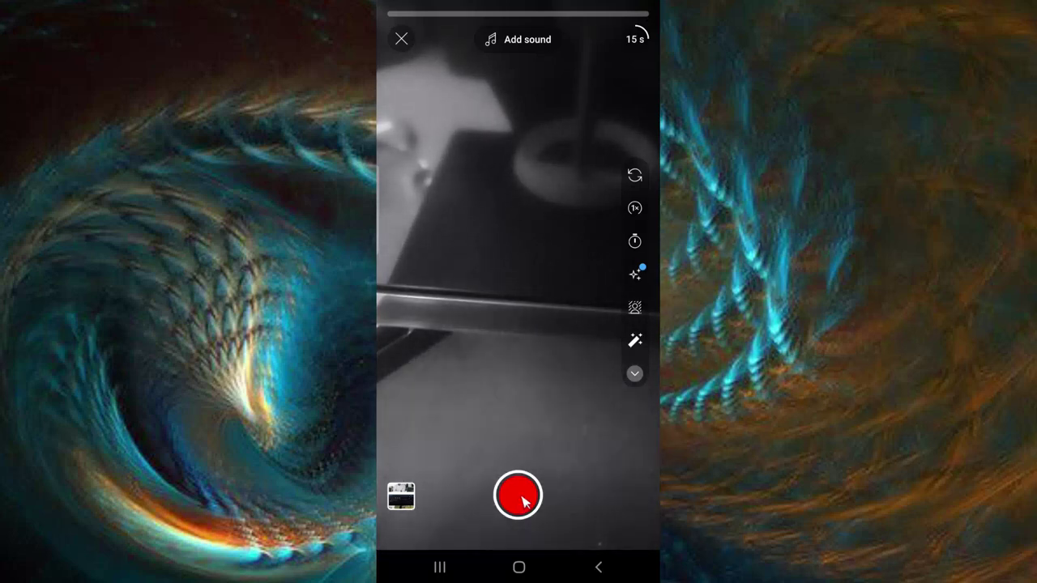
click(400, 496)
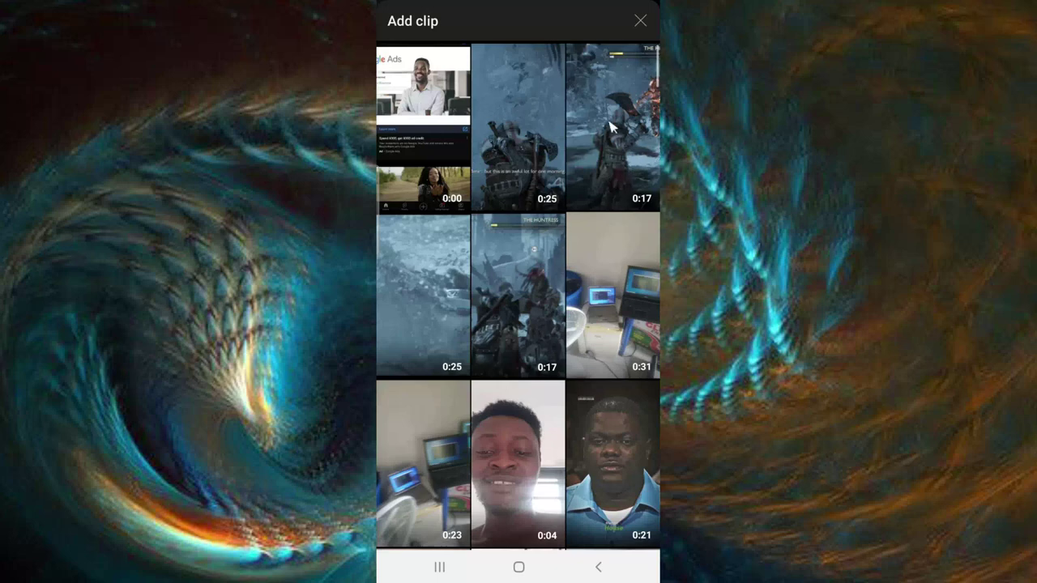
click(548, 139)
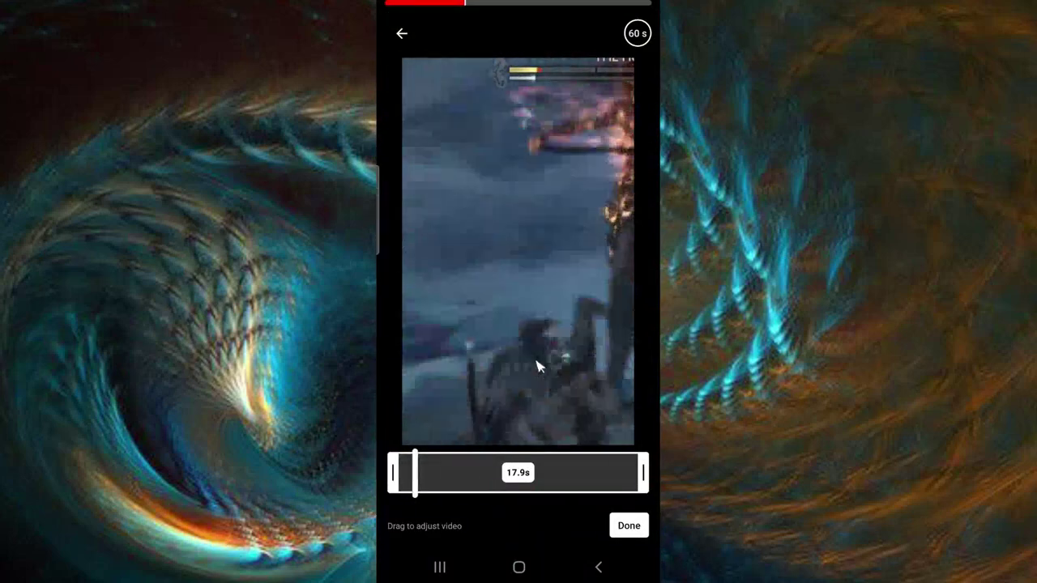
Step: Scrub through the clip, try trimming its end to 13.9 seconds, and restore the 17.9-second length
click(557, 276)
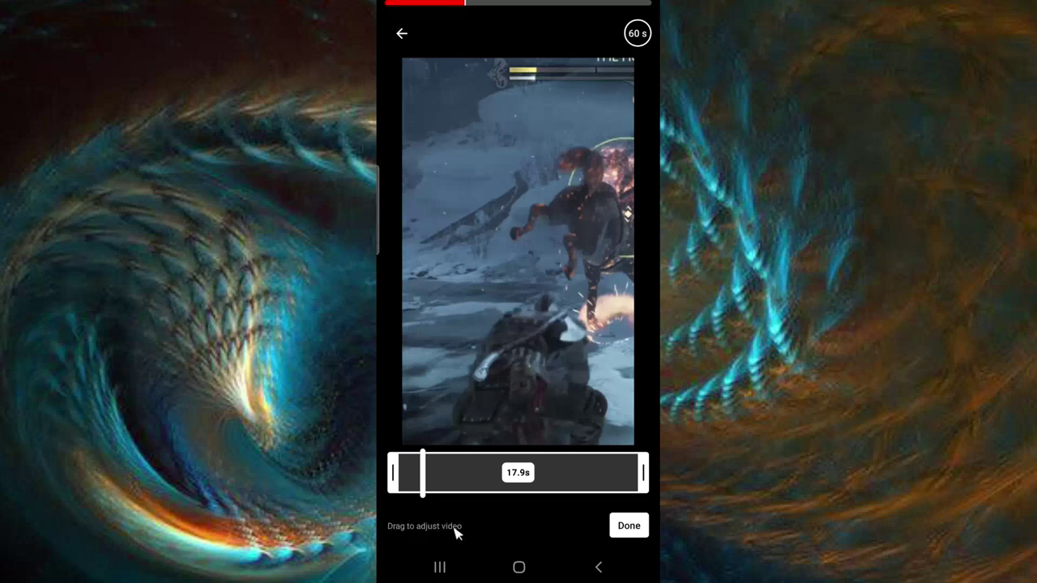
click(567, 484)
drag(567, 484, 510, 456)
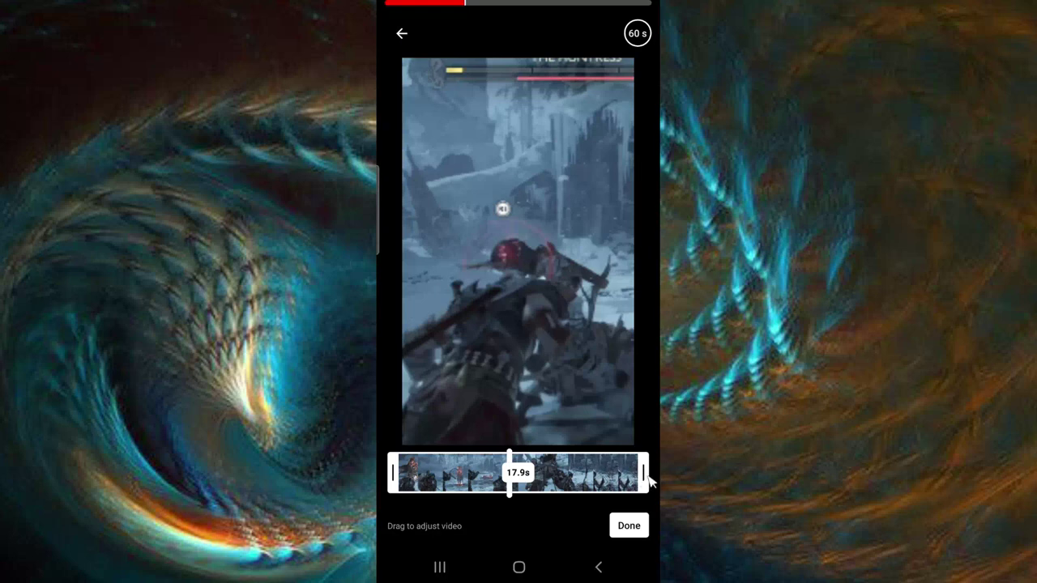
drag(647, 483, 591, 494)
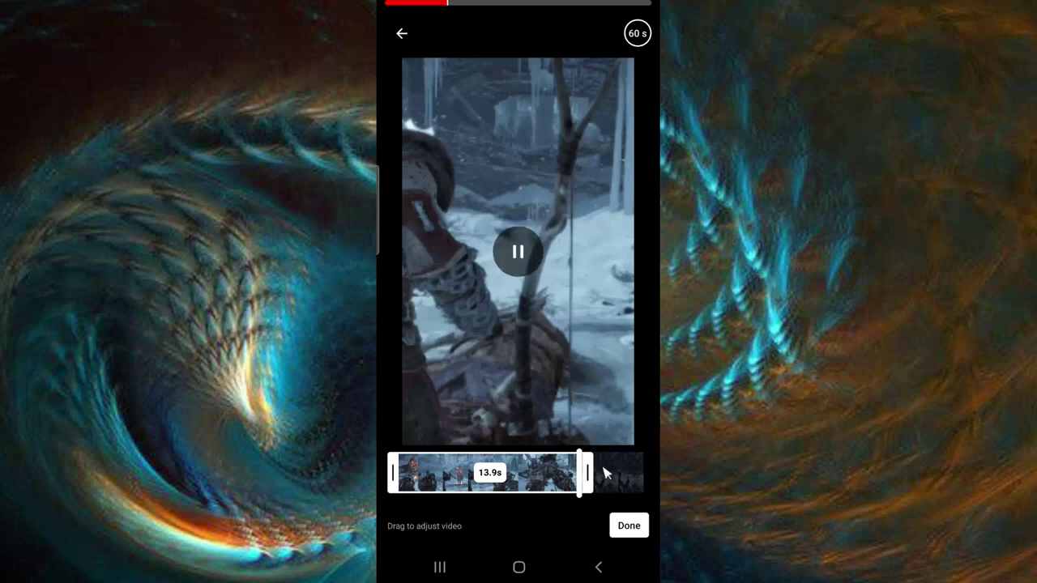
drag(595, 475, 653, 474)
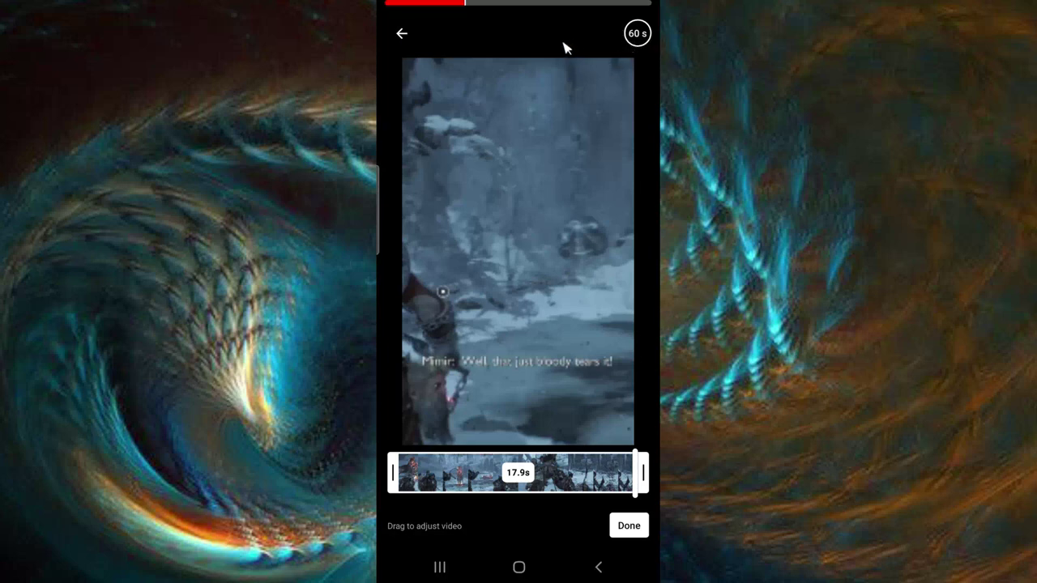
Step: Try the 15-second limit for the Short and return to the 60-second limit
click(637, 36)
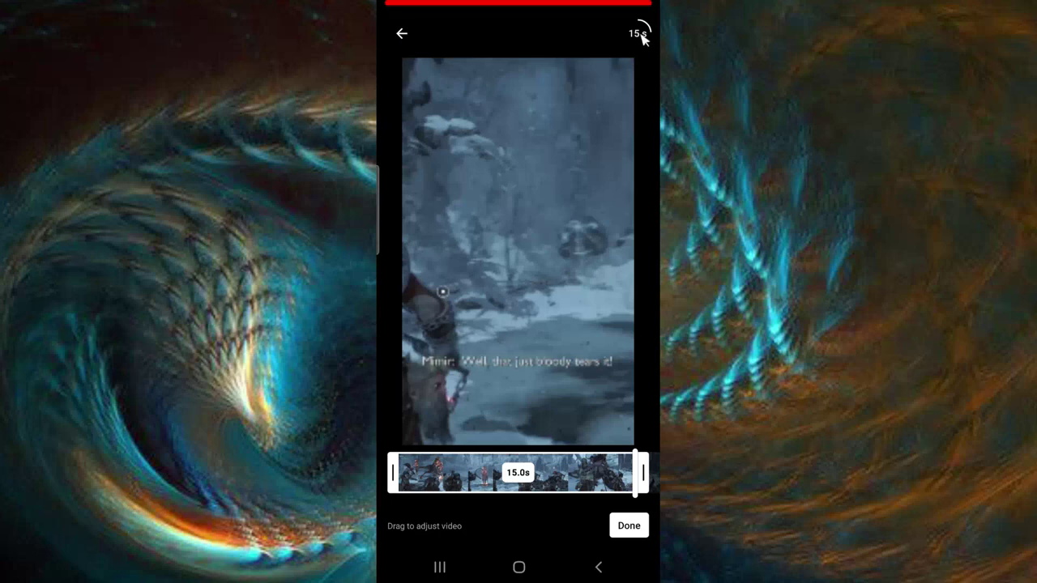
click(641, 35)
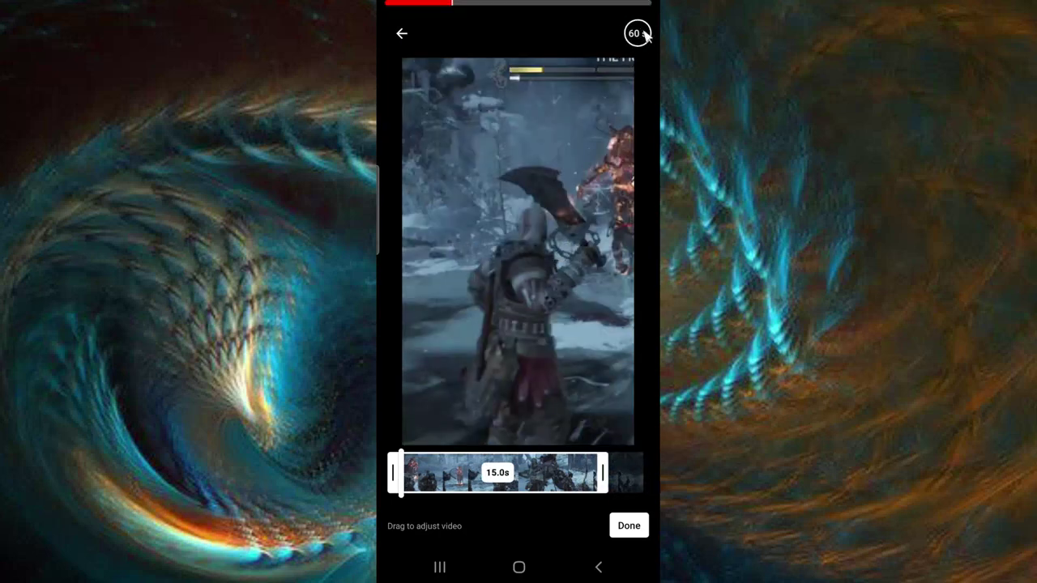
click(637, 34)
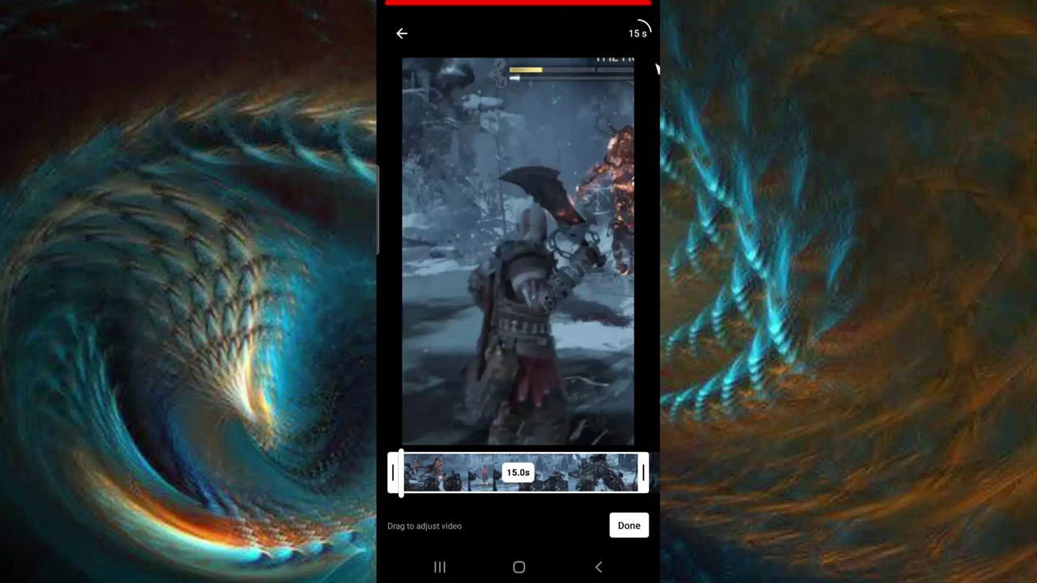
click(643, 34)
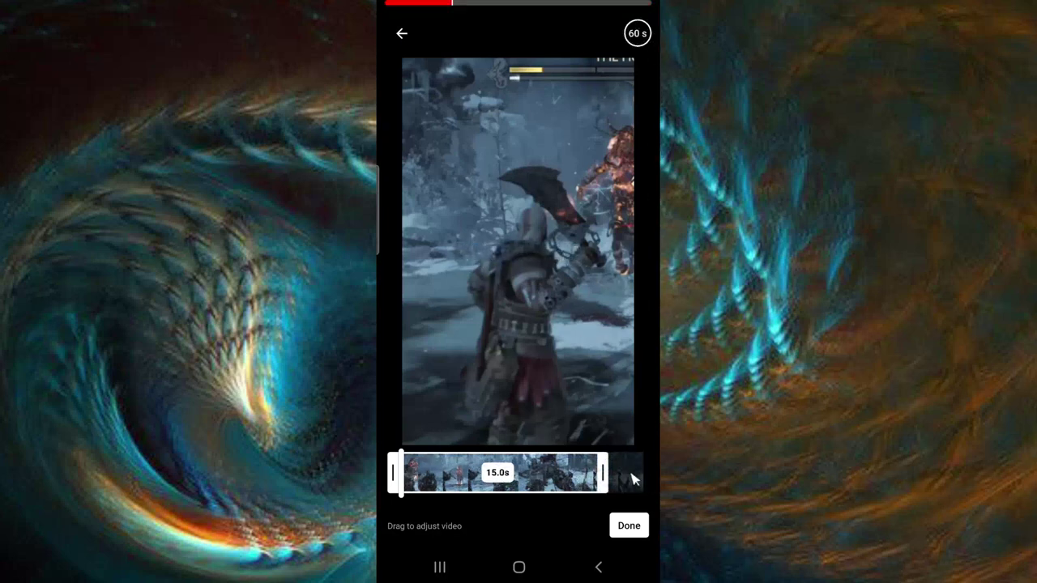
Step: Extend the clip selection to 17.9 seconds, accept it and proceed to the Short's editor
drag(608, 476, 657, 469)
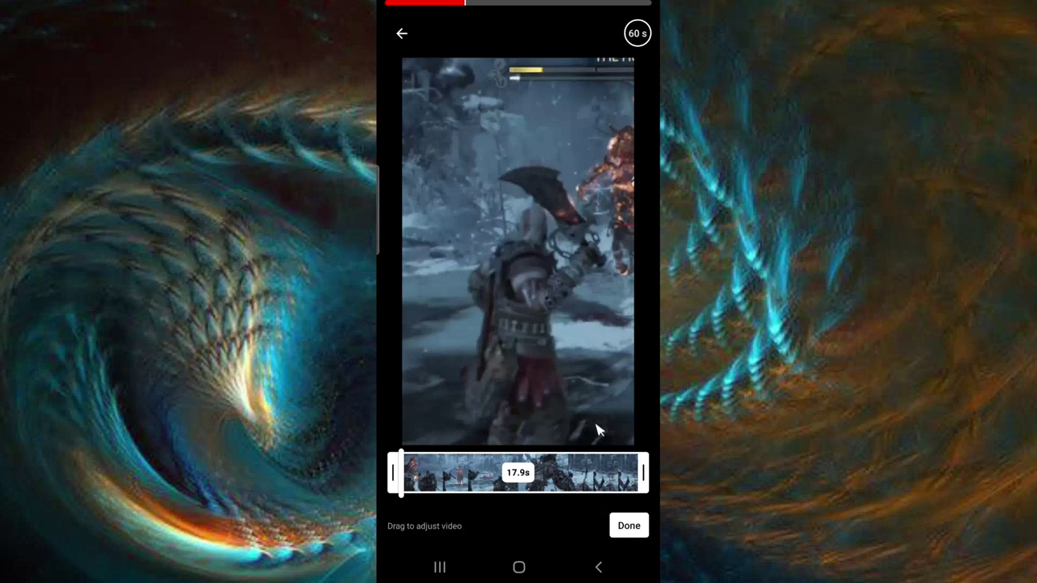
click(635, 527)
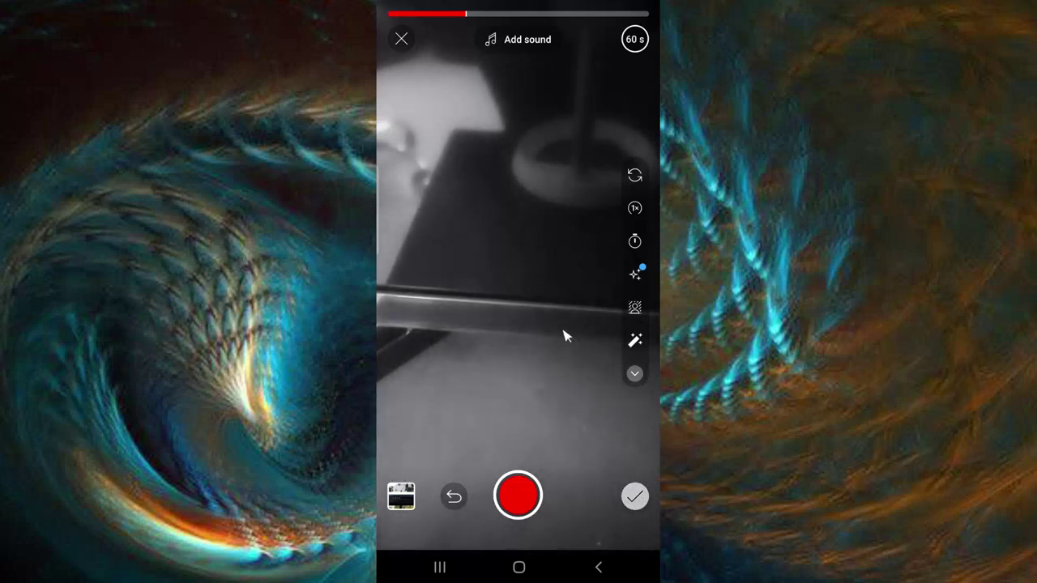
click(637, 499)
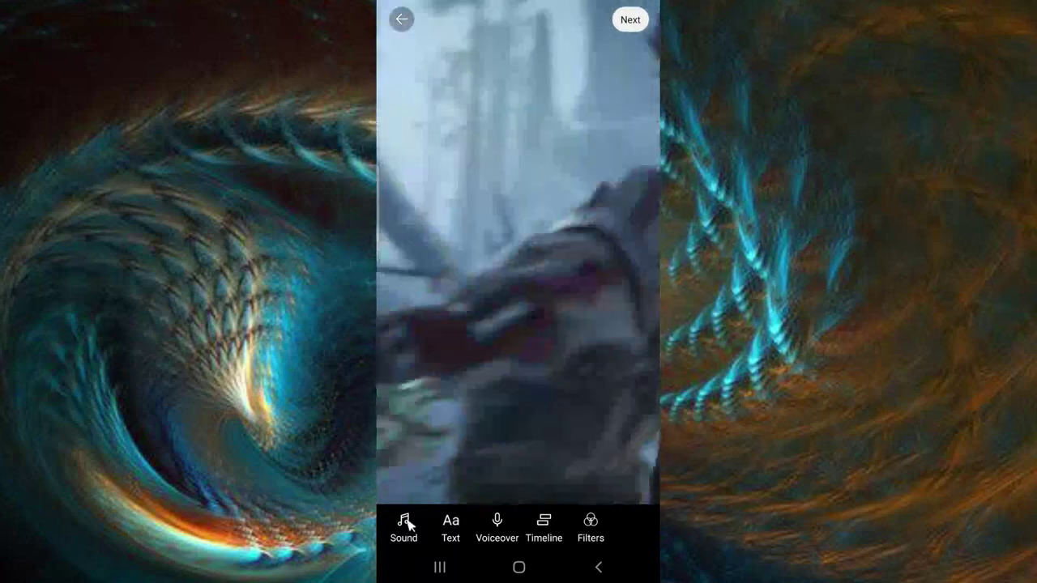
Step: Open the sound library and preview "Unstoppable" by Sia with the device volume raised
click(405, 525)
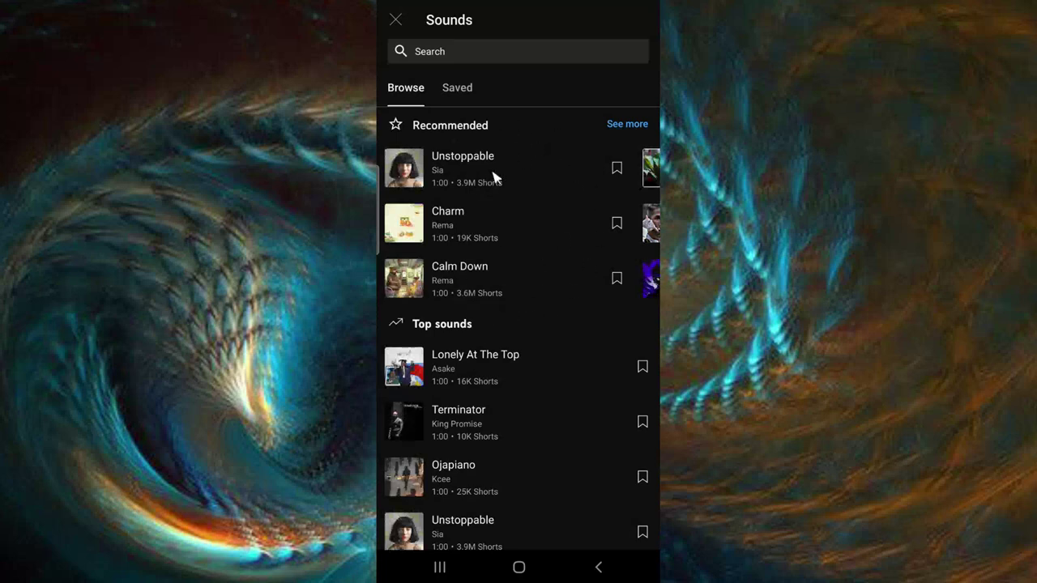
key(XF86AudioRaiseVolume)
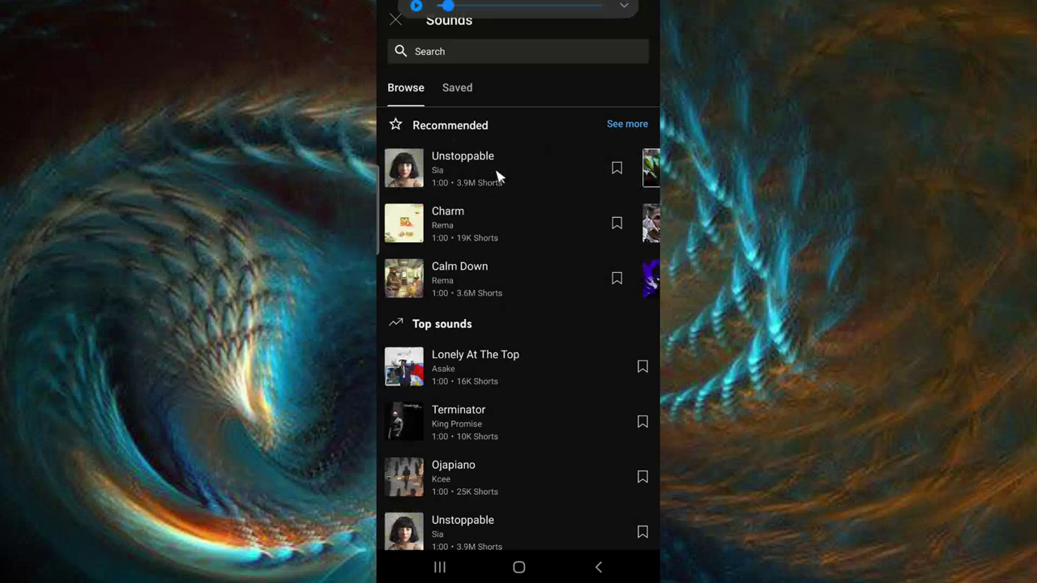
key(XF86AudioRaiseVolume)
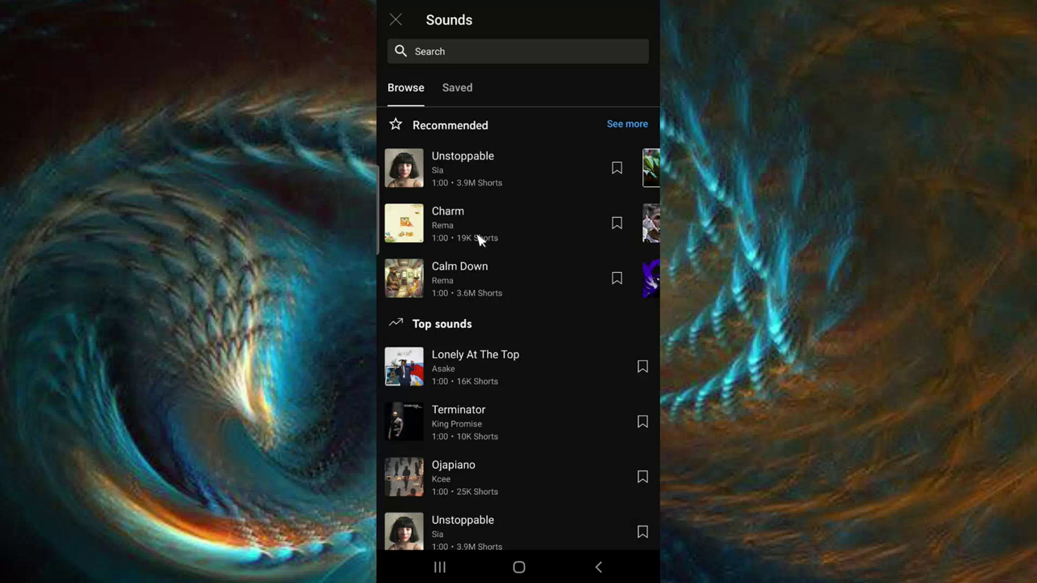
click(525, 171)
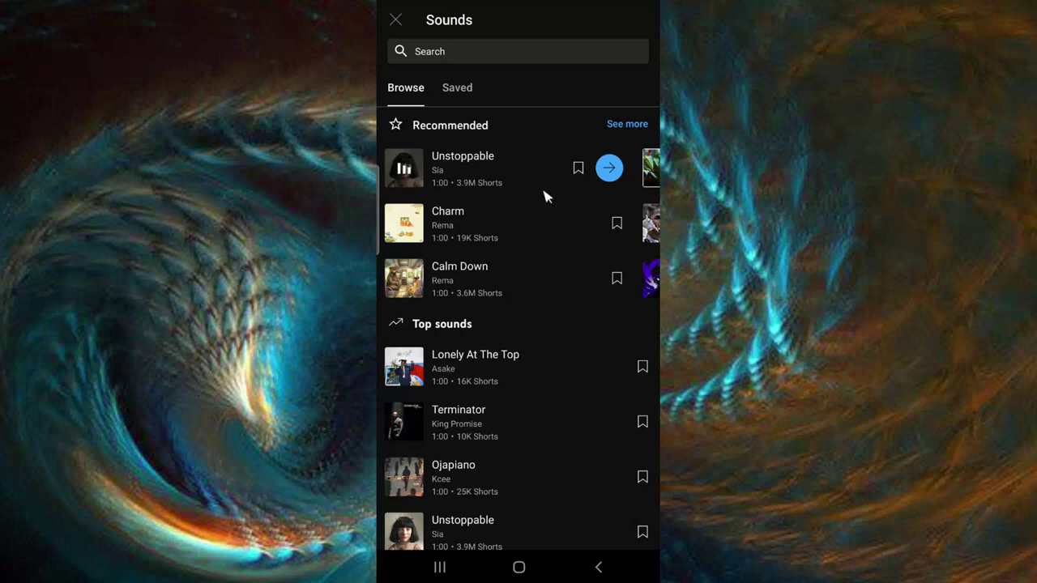
key(XF86AudioRaiseVolume)
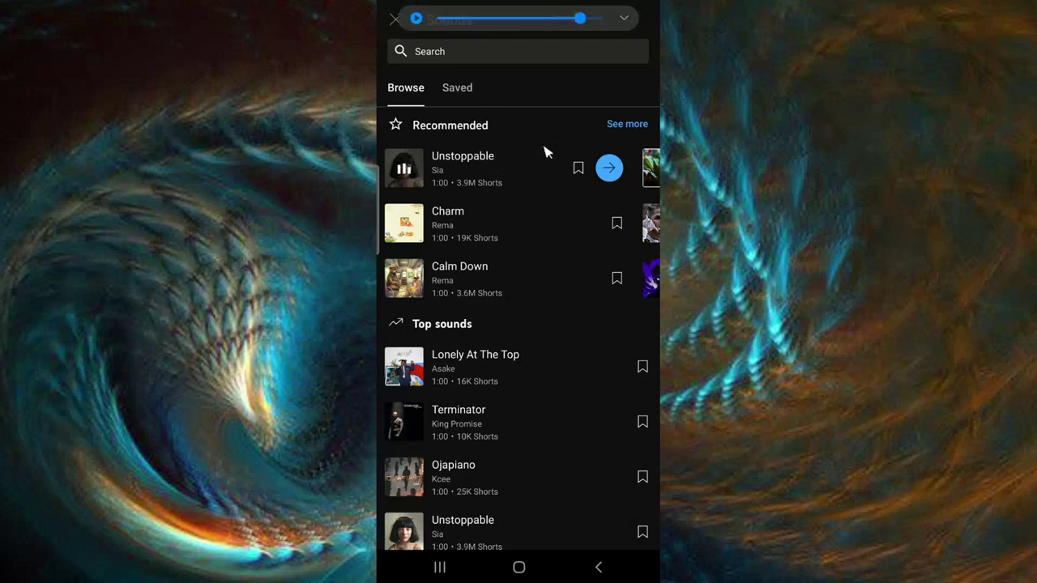
click(520, 162)
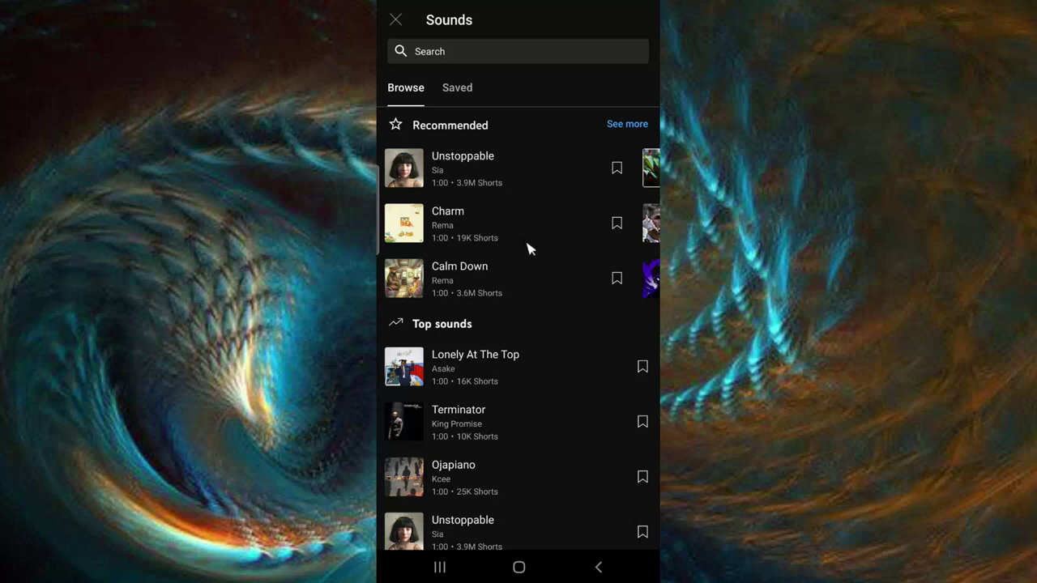
Step: Browse the recommended and top sounds for a suitable track
drag(588, 262, 463, 264)
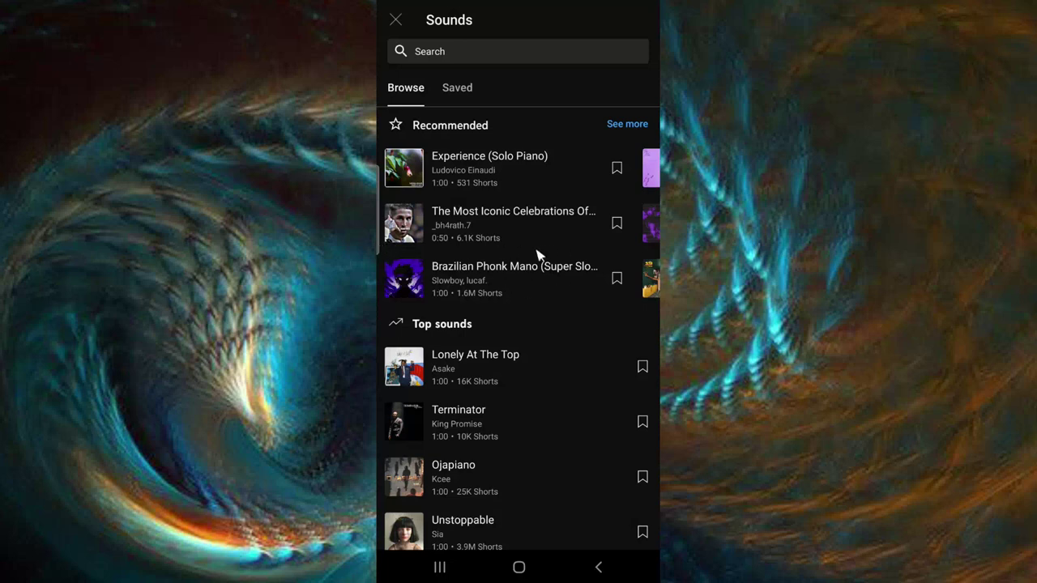
drag(546, 256, 457, 271)
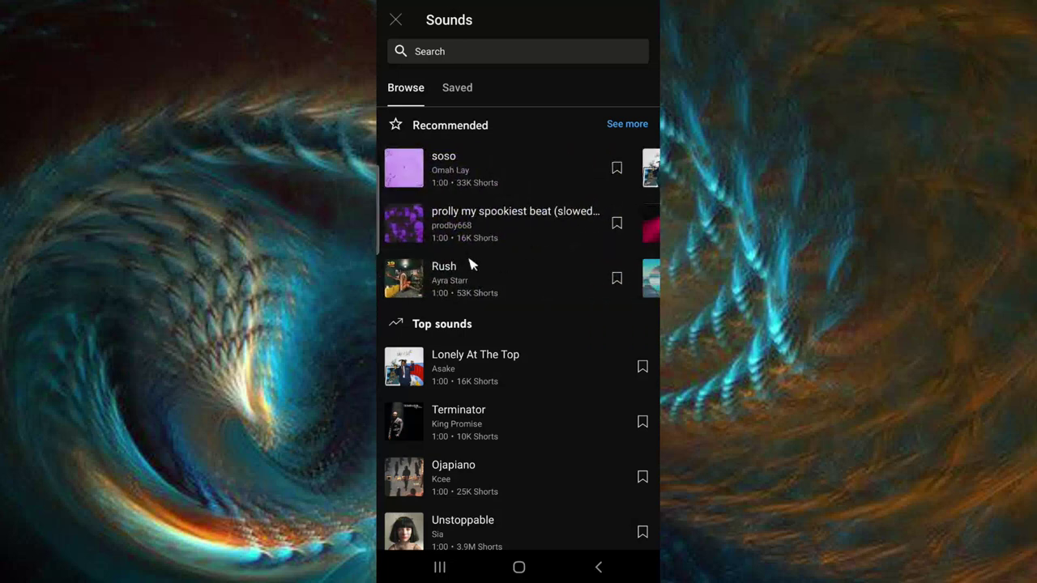
drag(585, 278, 421, 287)
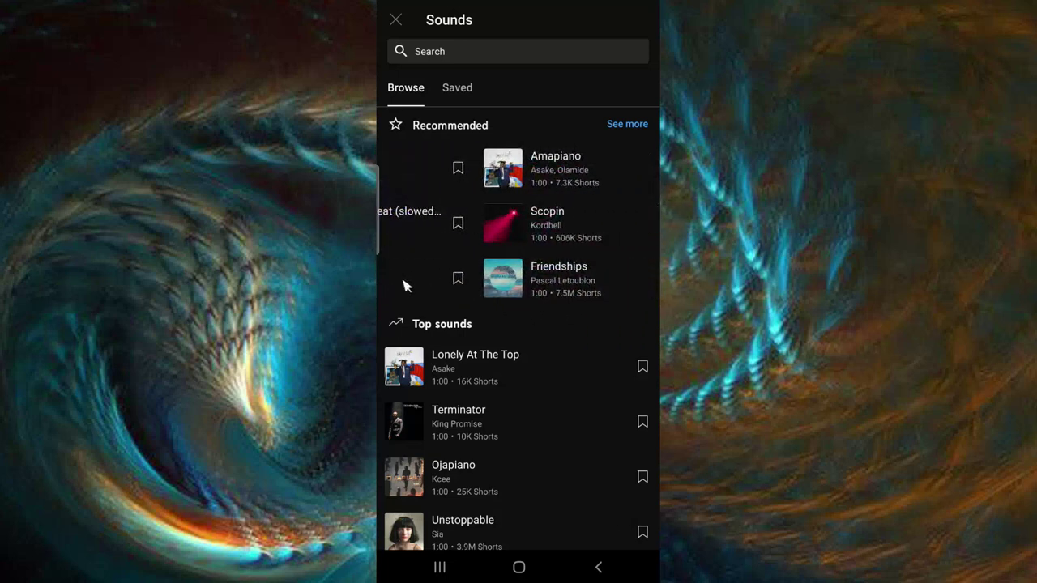
drag(542, 264, 474, 264)
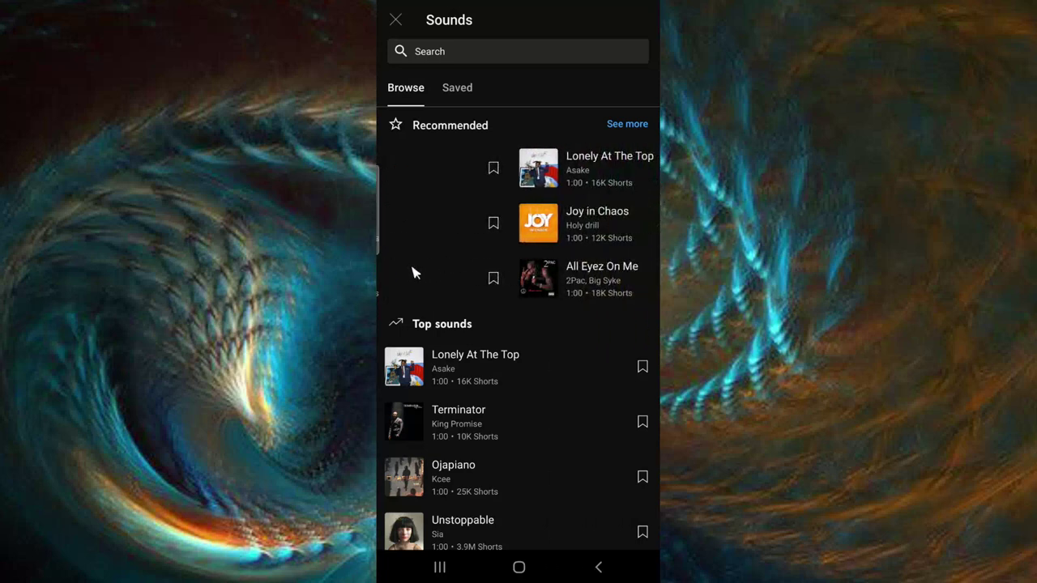
drag(602, 273, 479, 278)
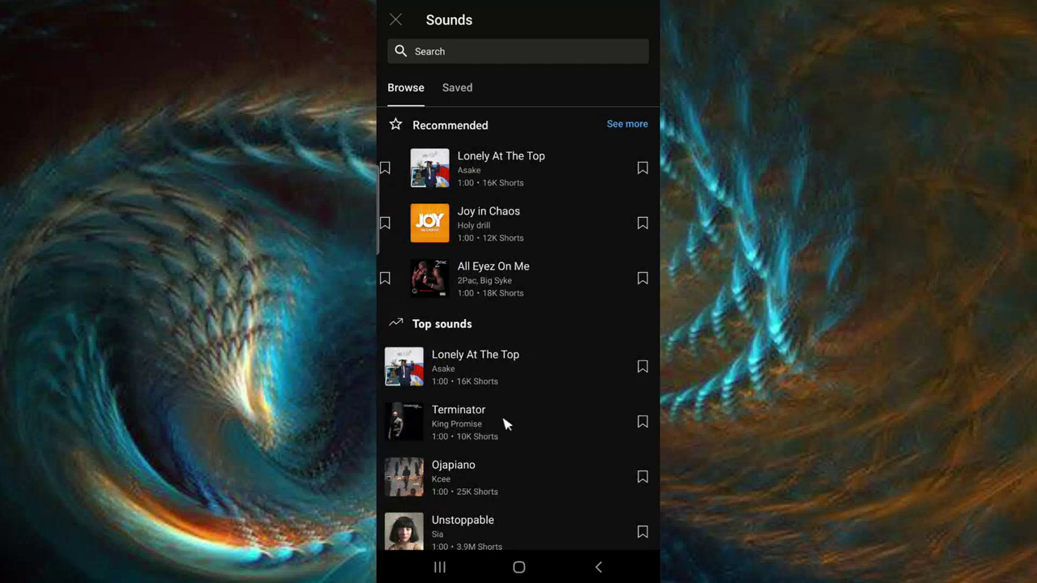
drag(505, 412, 516, 231)
scroll(462, 394, down, 5)
scroll(468, 401, down, 6)
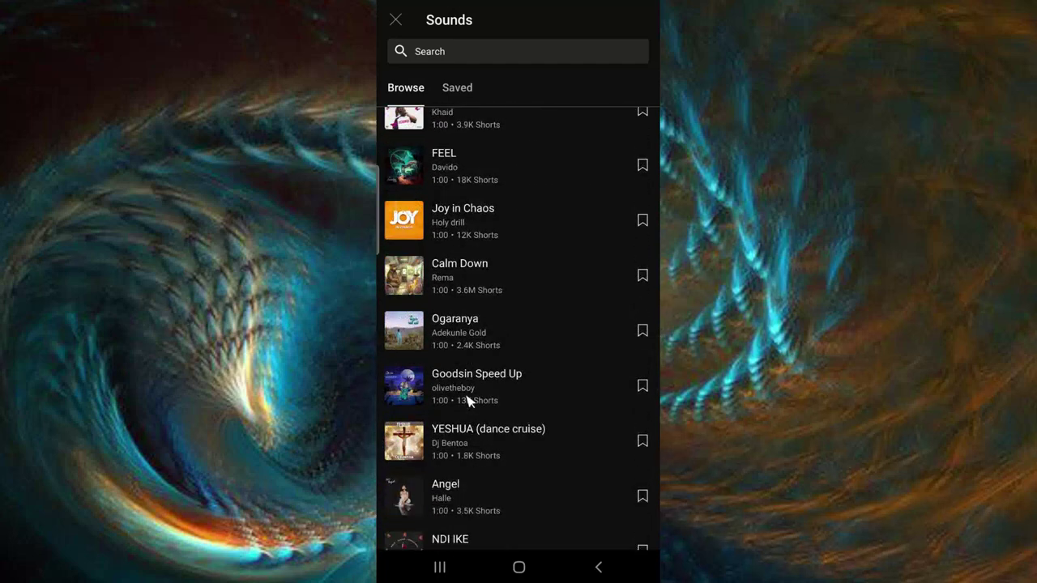
scroll(468, 401, up, 7)
scroll(468, 401, up, 5)
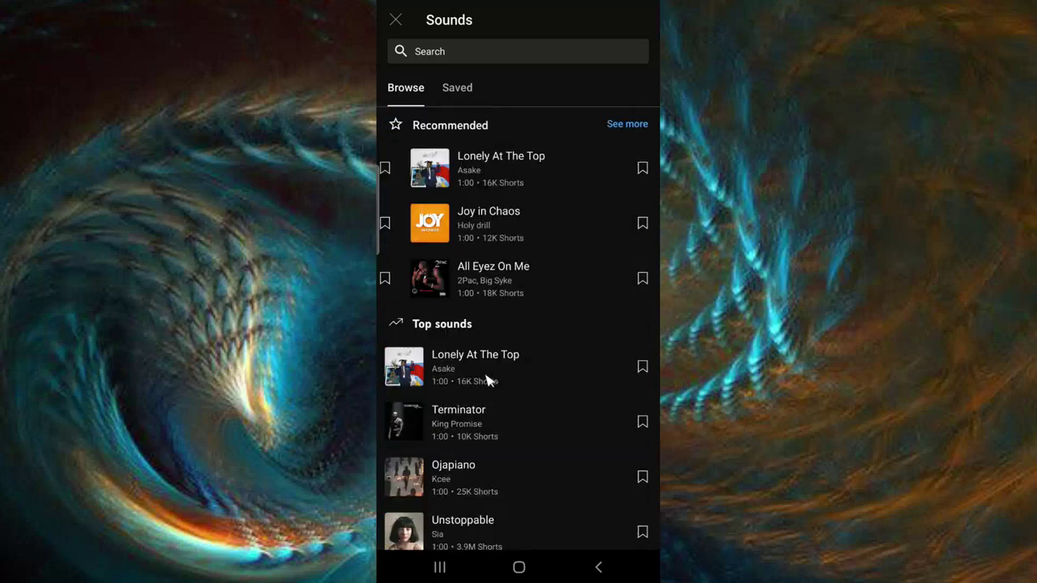
Step: Preview the recommended sound "Brazilian Phonk Mano (Super Slowed)" and add it to the Short
mouse_move(599, 230)
mouse_down()
mouse_move(441, 225)
mouse_move(591, 230)
mouse_up()
drag(486, 273, 583, 272)
click(486, 278)
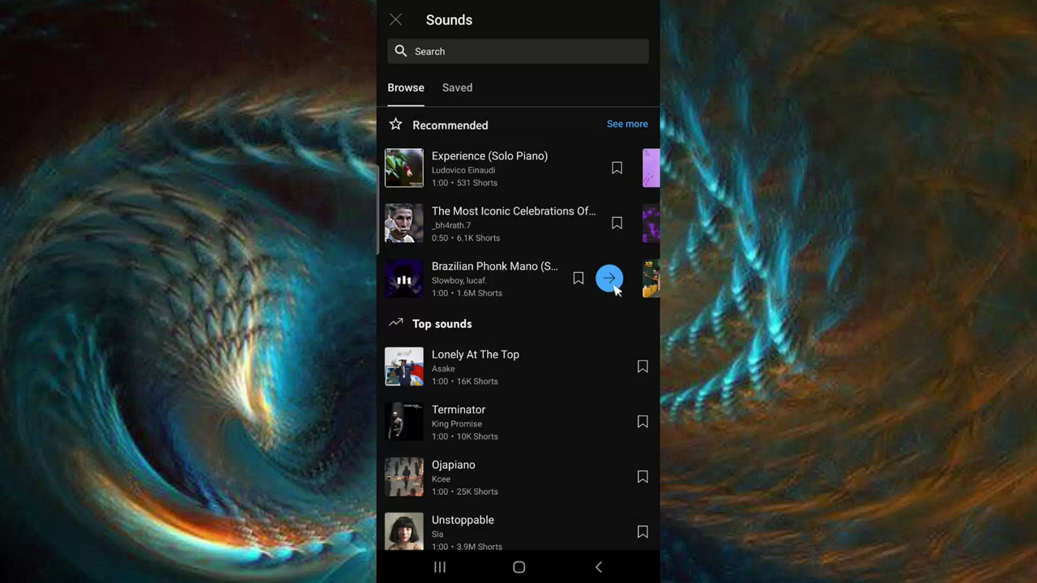
click(609, 278)
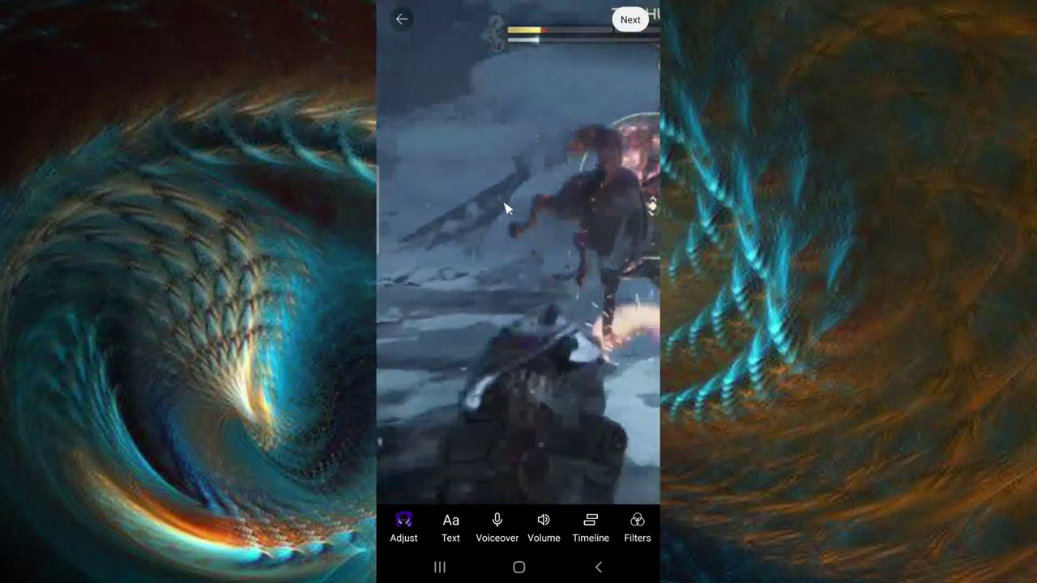
Step: Adjust the added sound to use the 17.9-second section starting at 00:56 and confirm it
click(510, 205)
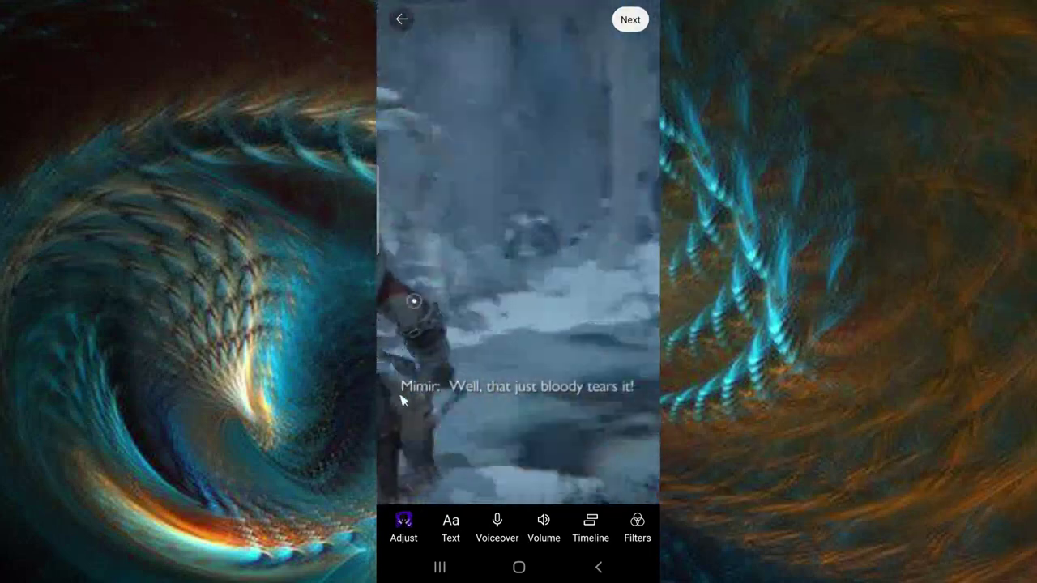
click(412, 536)
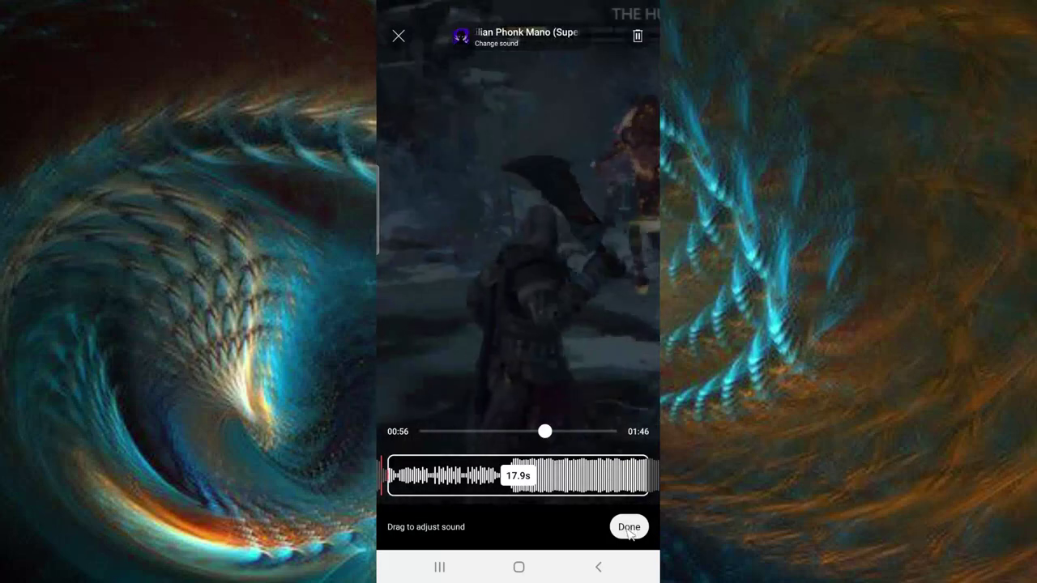
click(628, 527)
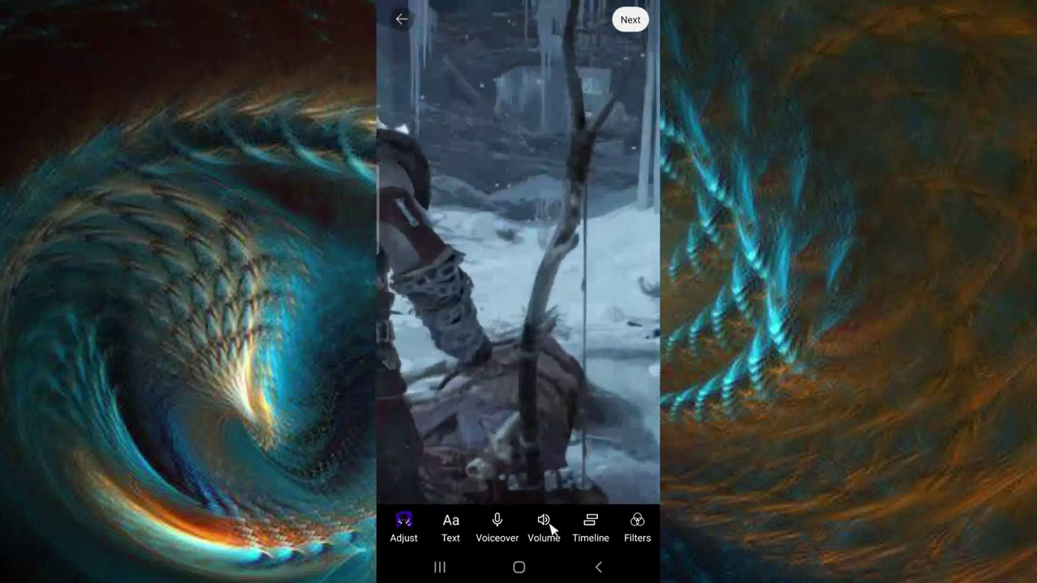
Step: Set the original sound's volume to 100% and the volume of "Brazilian Phonk Mano (Super Slowed)" to 57%
click(546, 524)
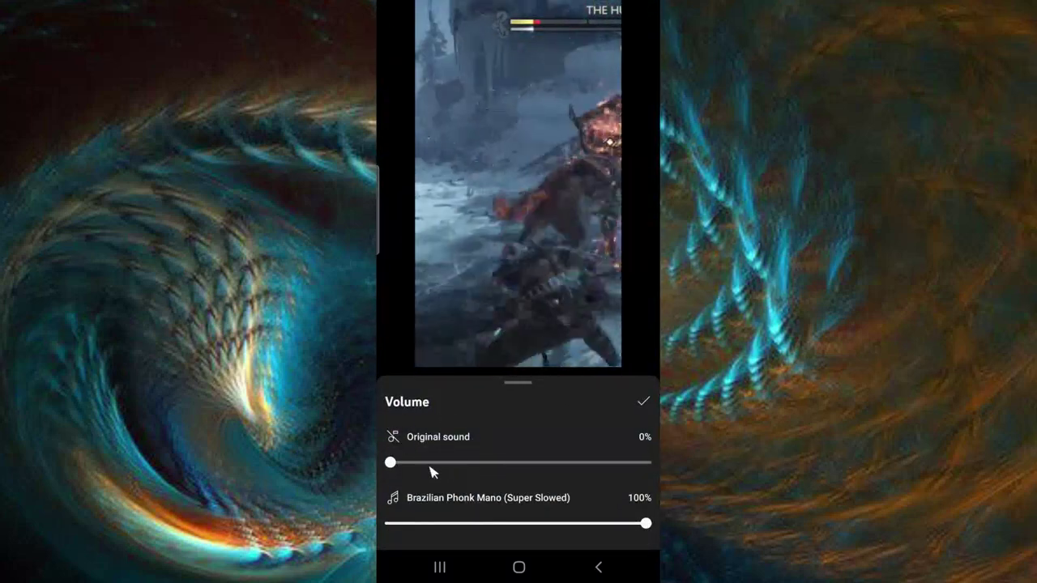
drag(391, 468, 657, 486)
drag(646, 523, 535, 526)
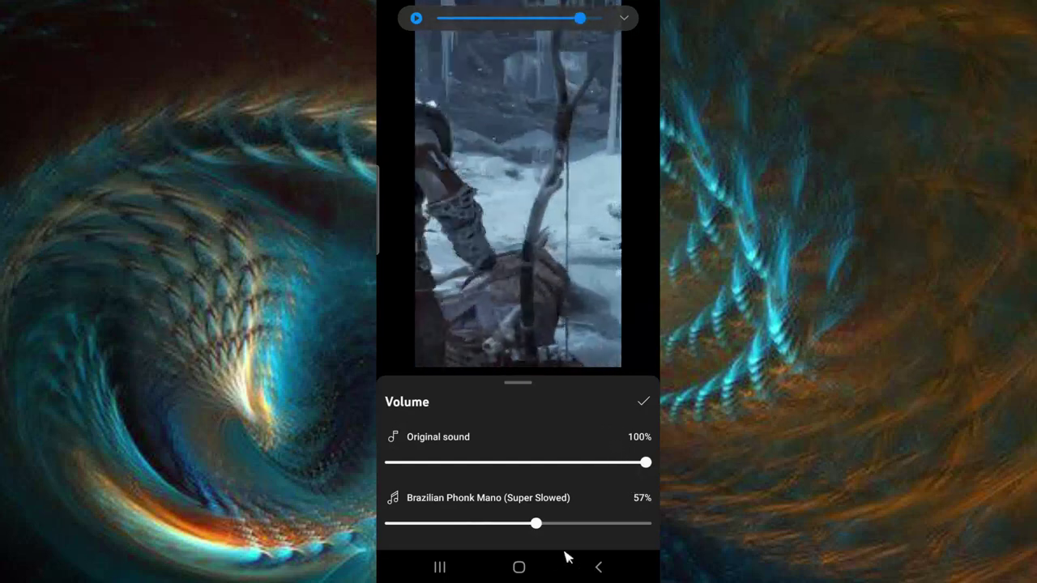
Step: Lower the volume of "Brazilian Phonk Mano (Super Slowed)" to 22% and confirm the volume settings
drag(537, 525, 423, 525)
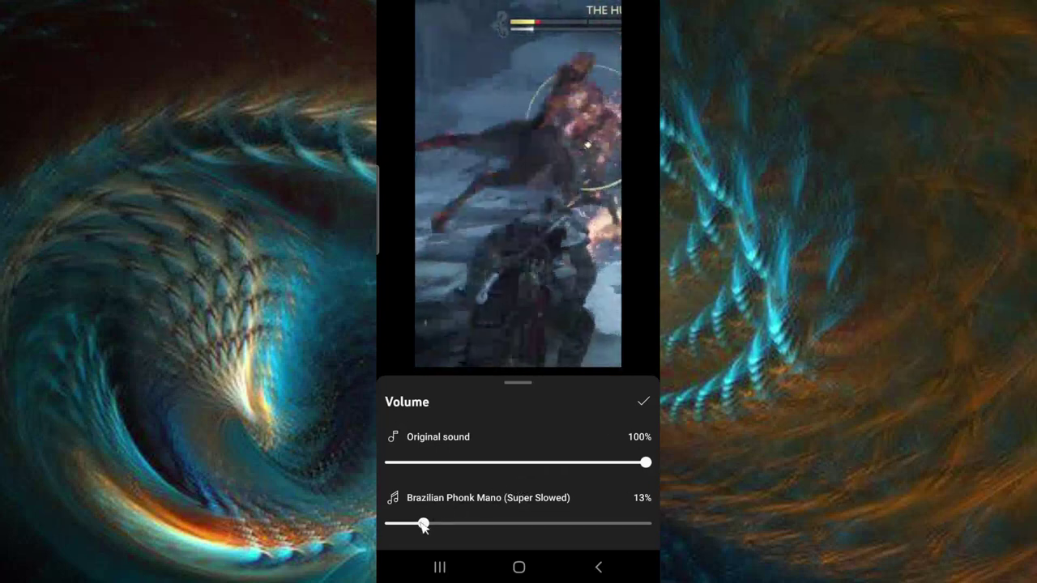
drag(424, 525, 446, 524)
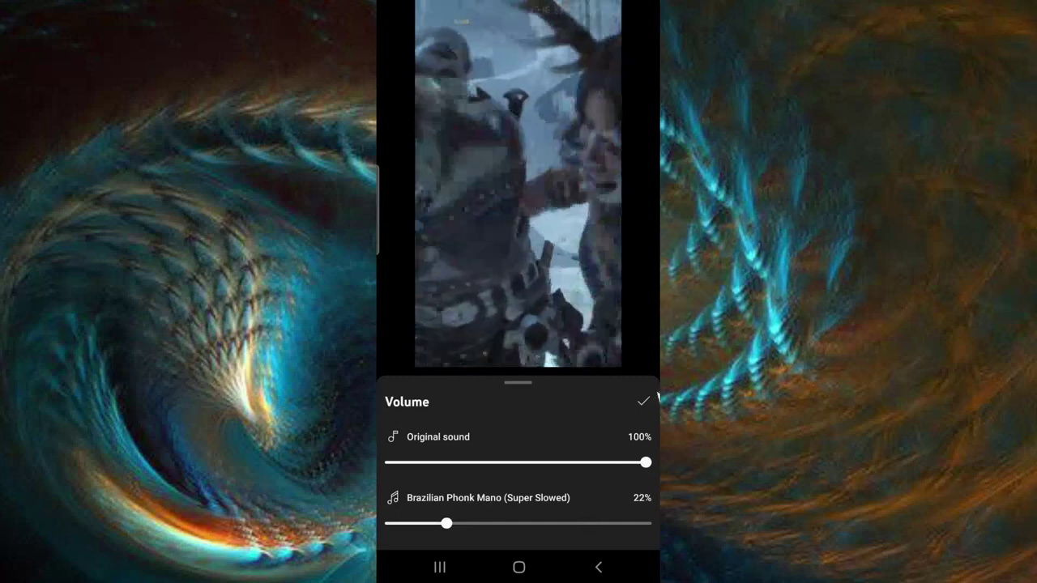
click(644, 402)
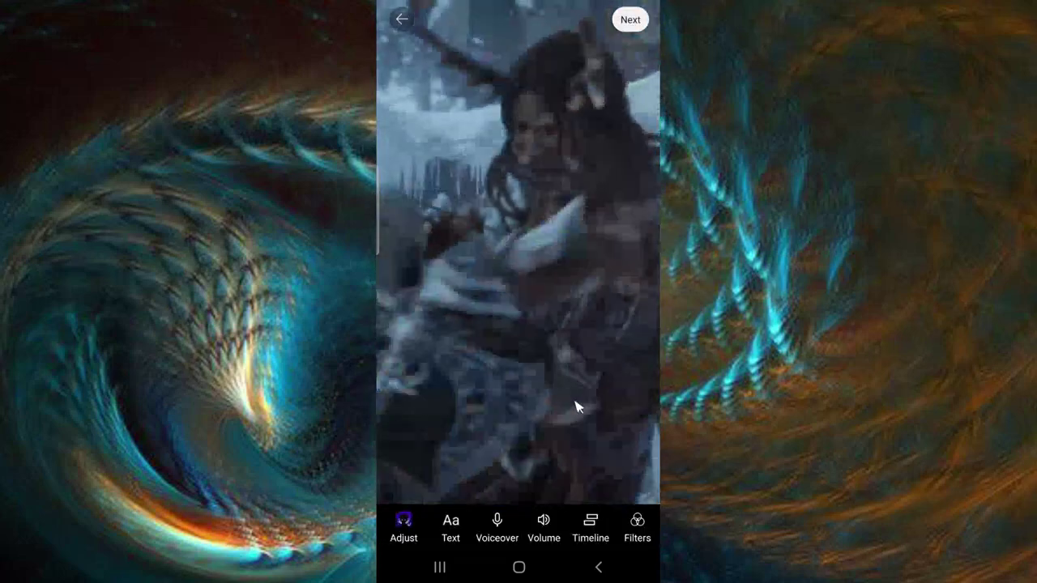
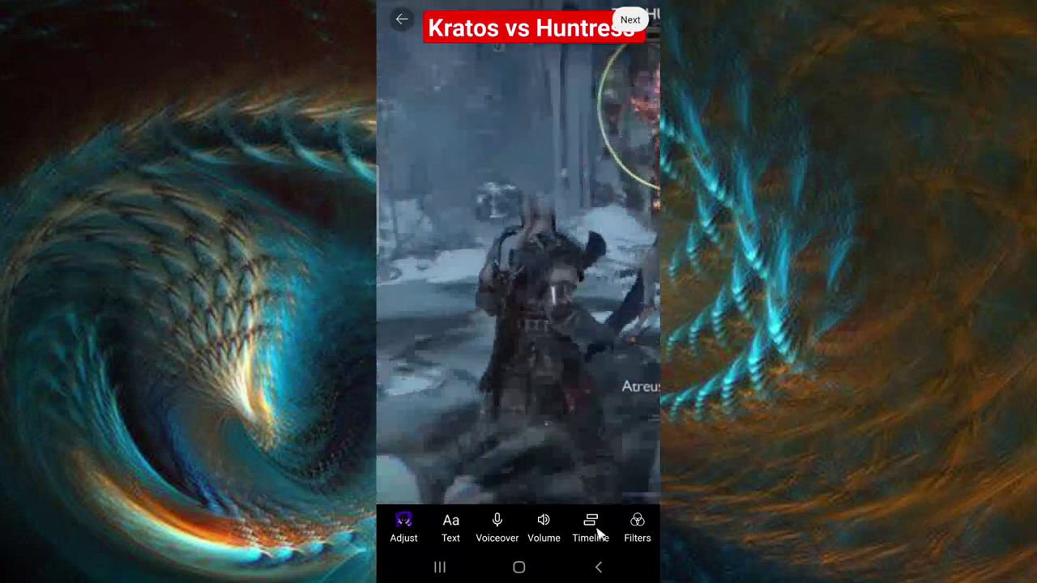
Step: Limit the "Kratos vs Huntress" text to the opening part of the Short's timeline and apply the Pop filter
click(592, 526)
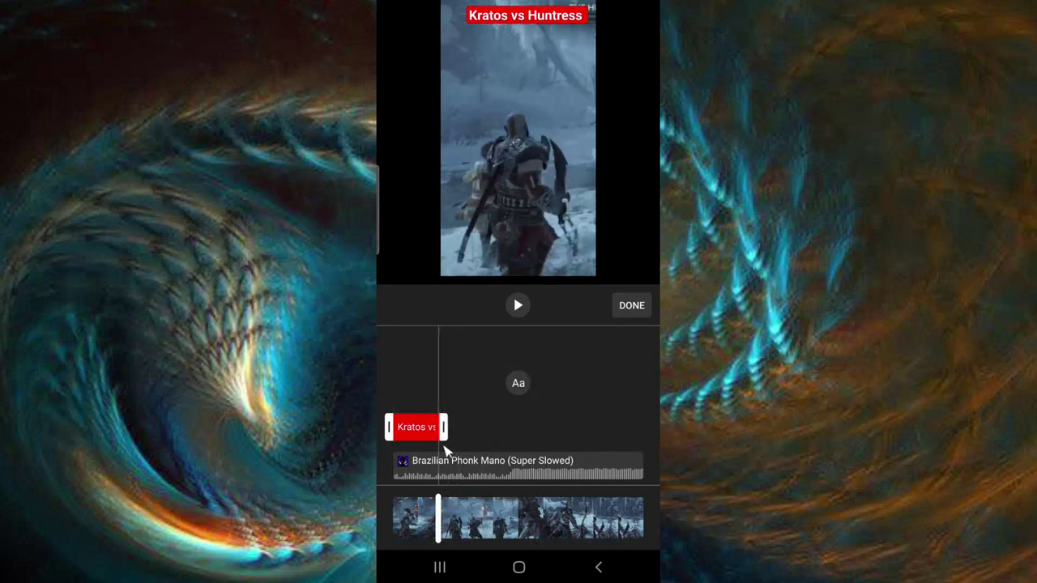
click(647, 316)
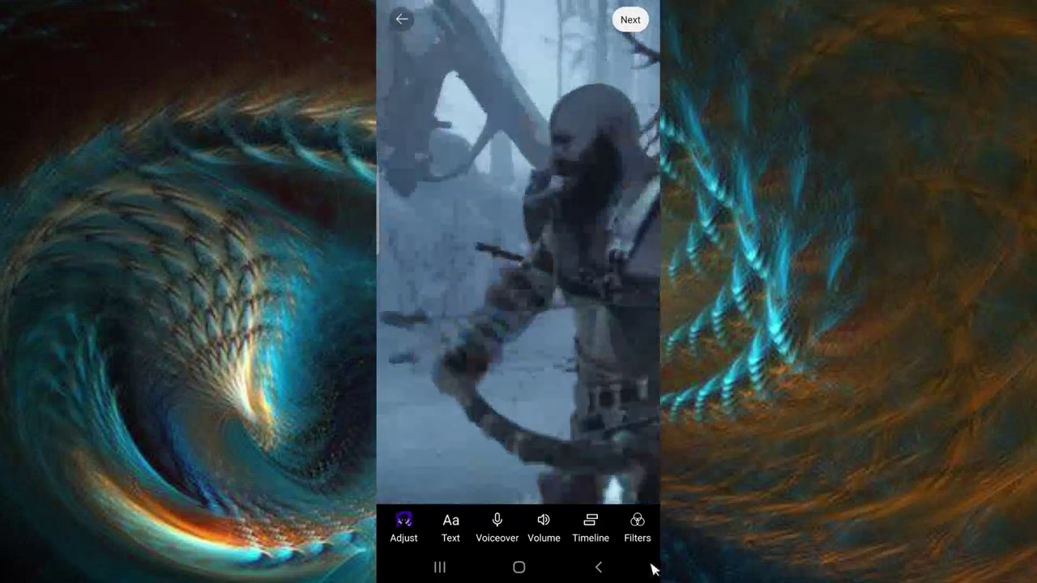
click(643, 530)
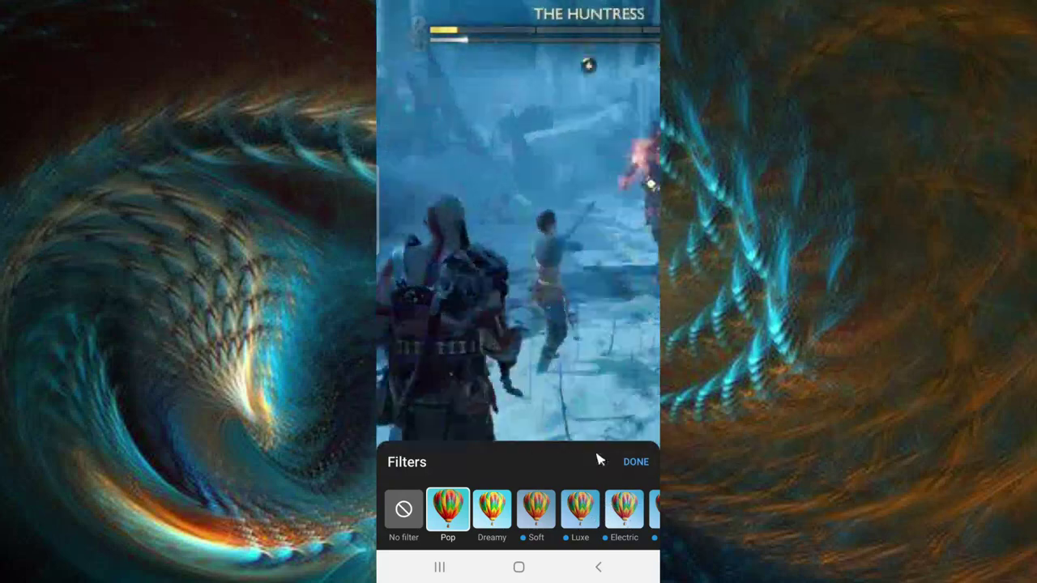
click(635, 463)
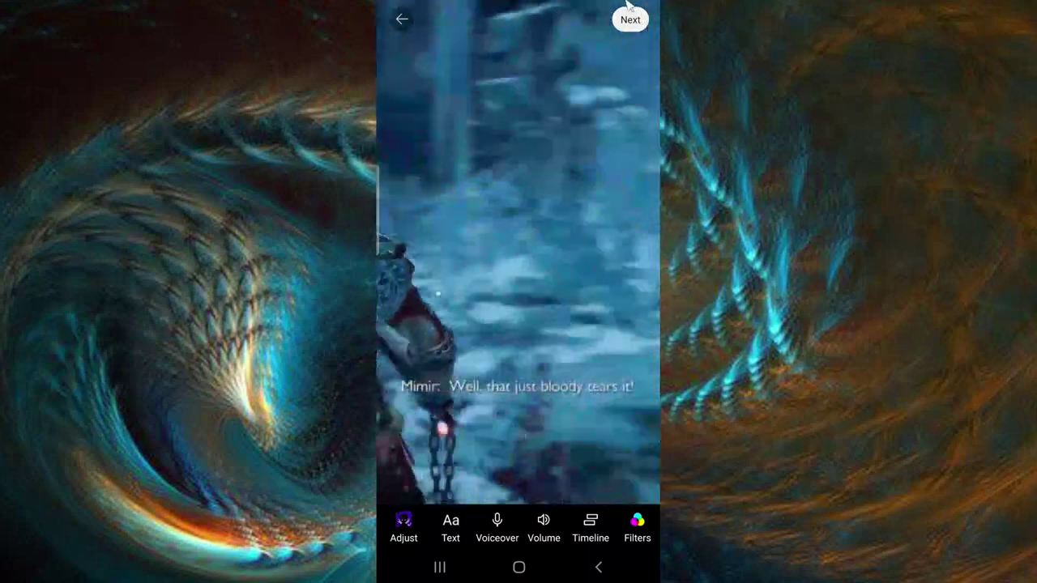
Step: Proceed to the Short's details and enter the title "Kratos destroys the huntress"
click(645, 26)
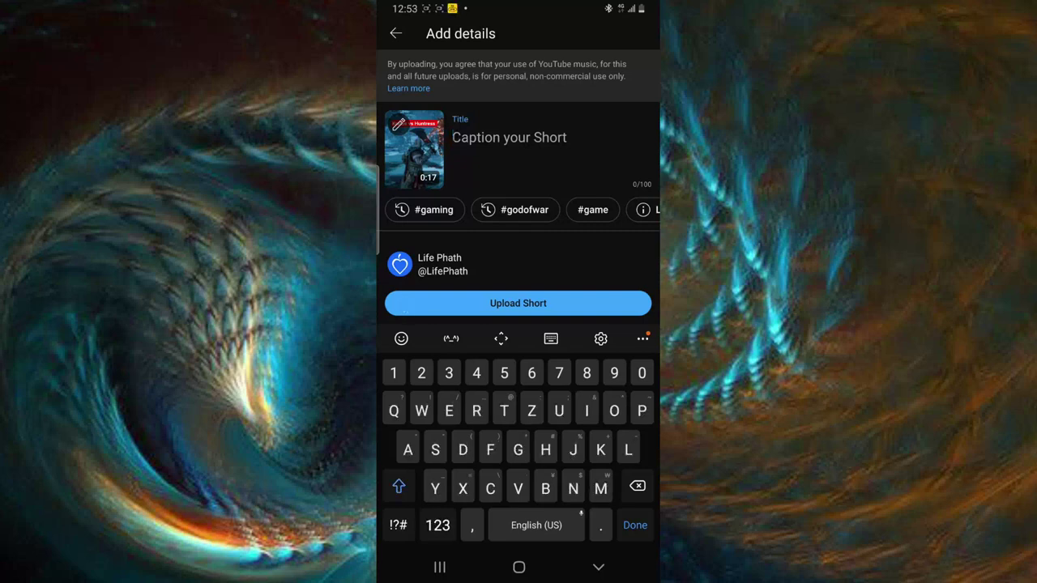
text(Kr)
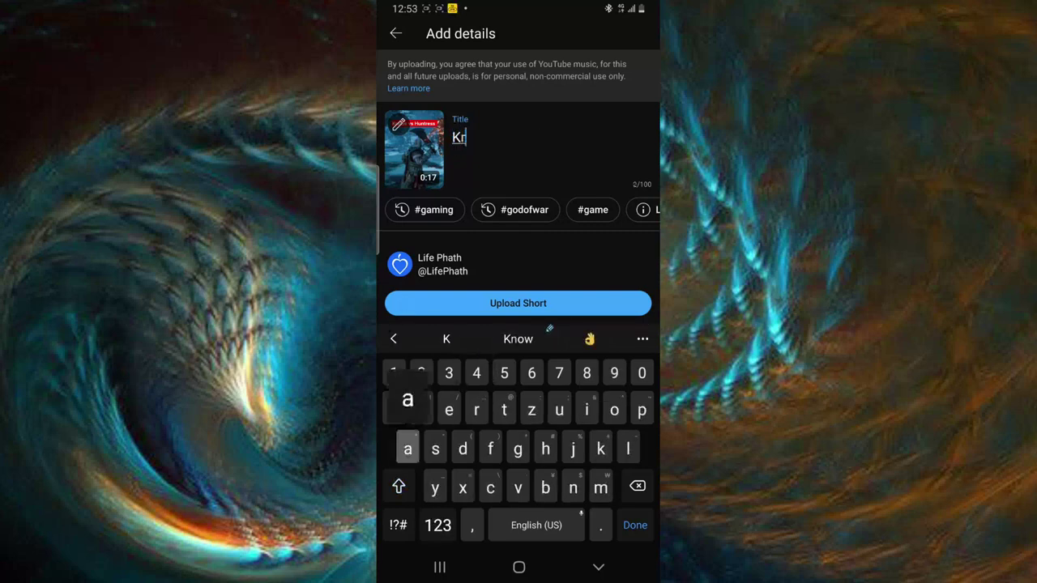
text(atos d)
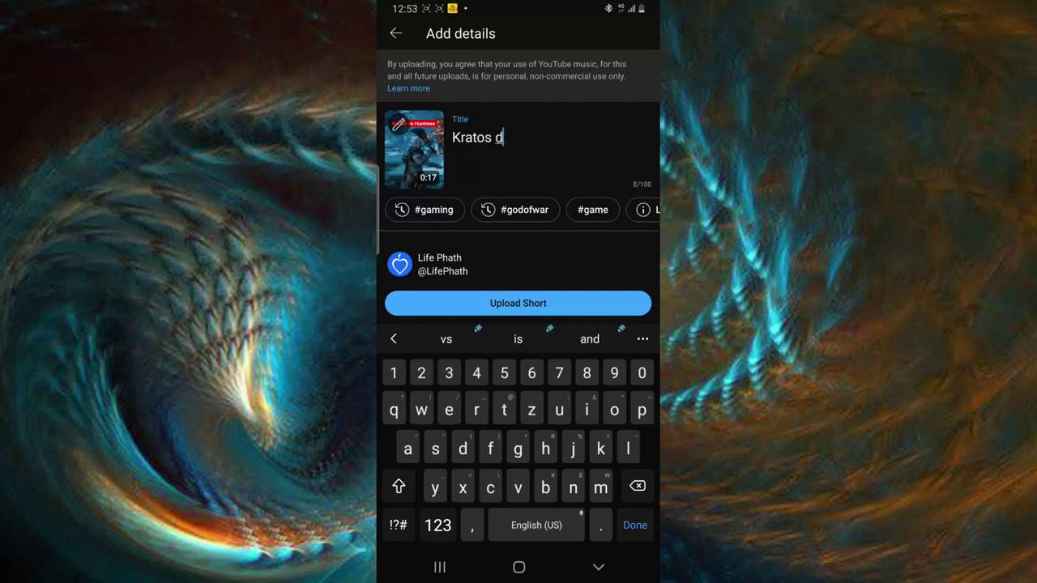
text(estro)
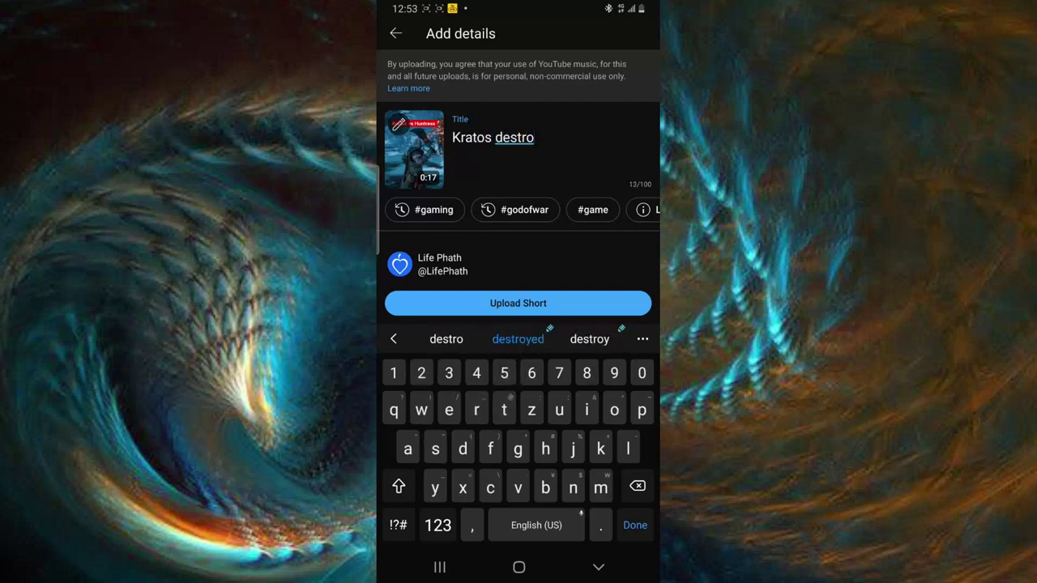
text(zys )
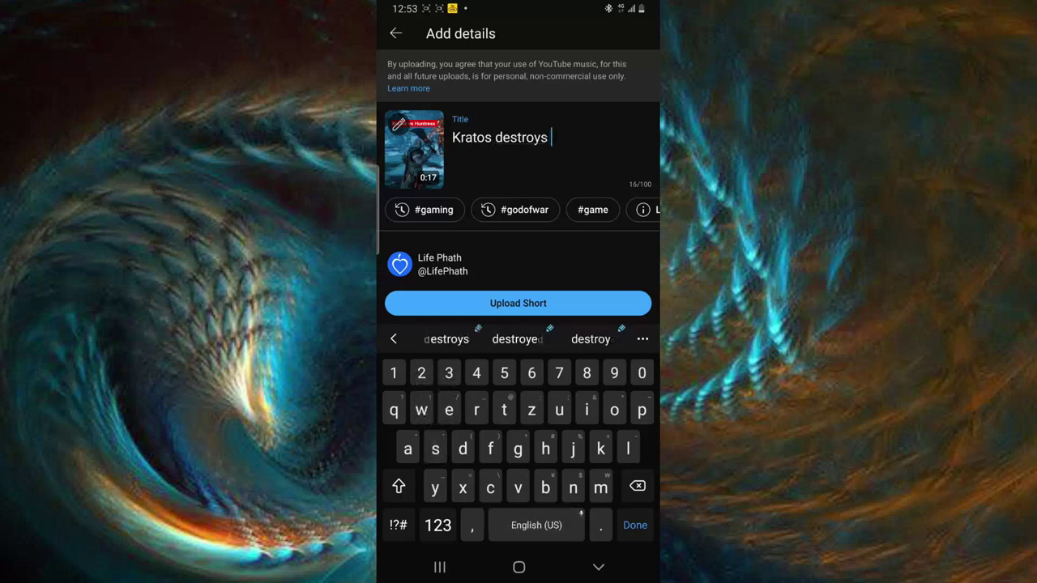
text(the hu)
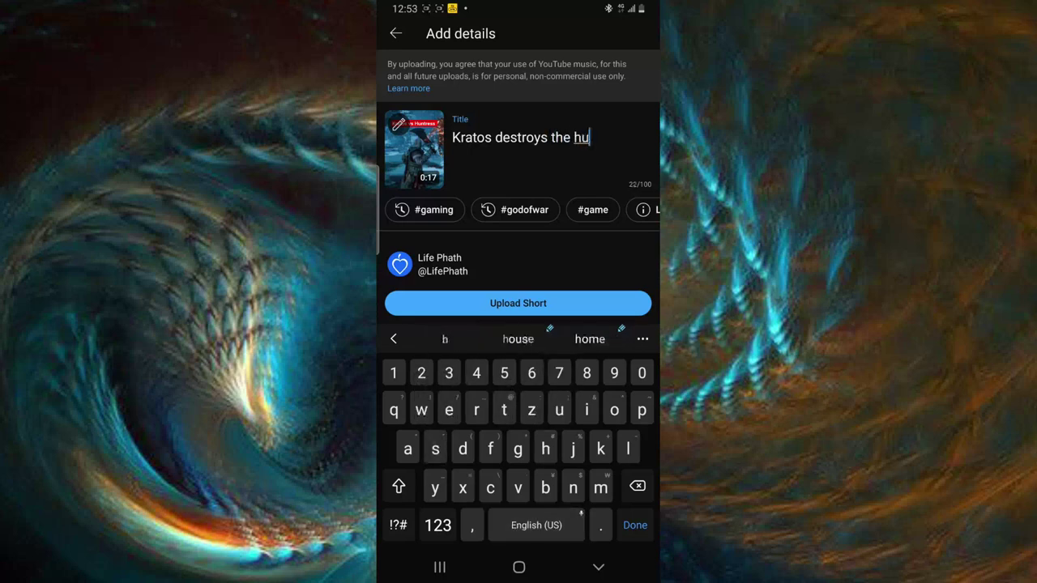
text(ntress)
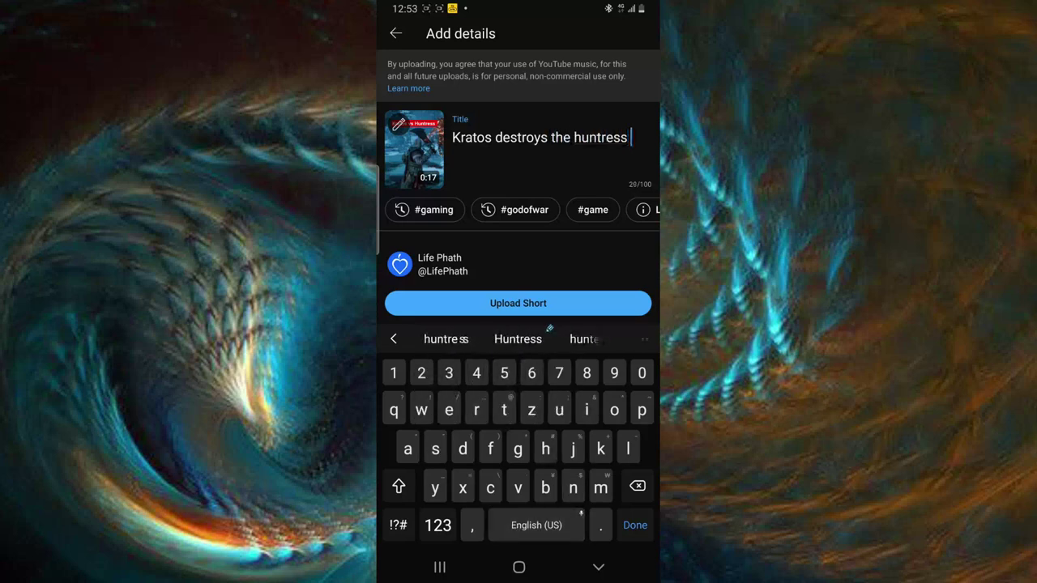
Step: Add the hashtags #GodofWar and #gaming to the end of the Short's title
click(398, 525)
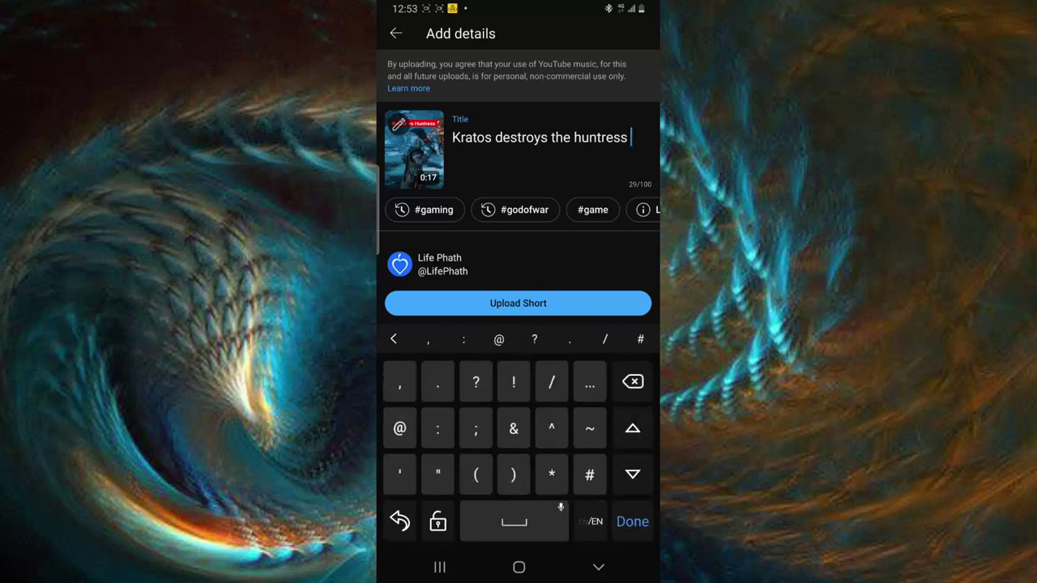
text(#go)
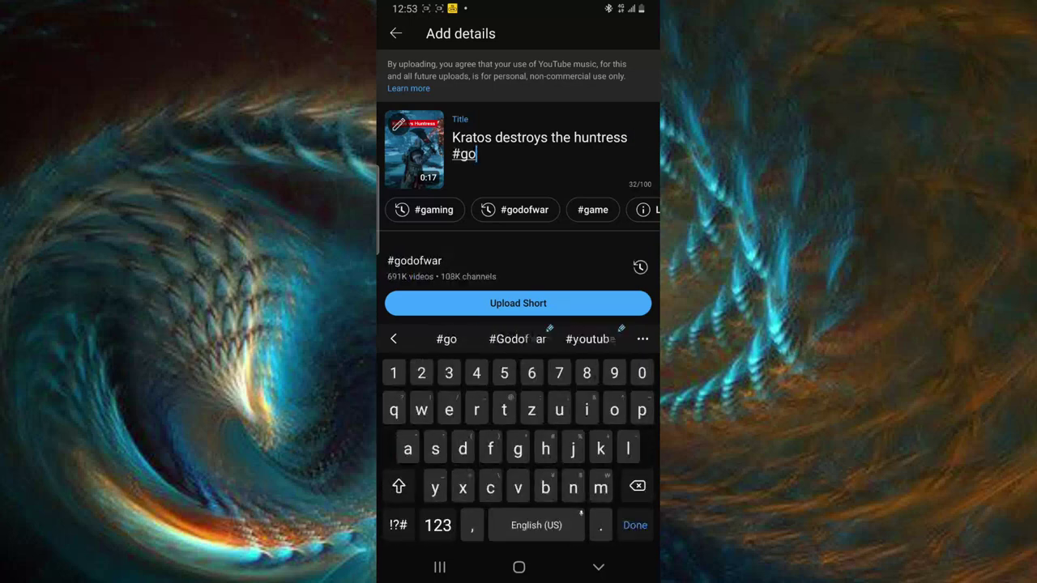
click(518, 339)
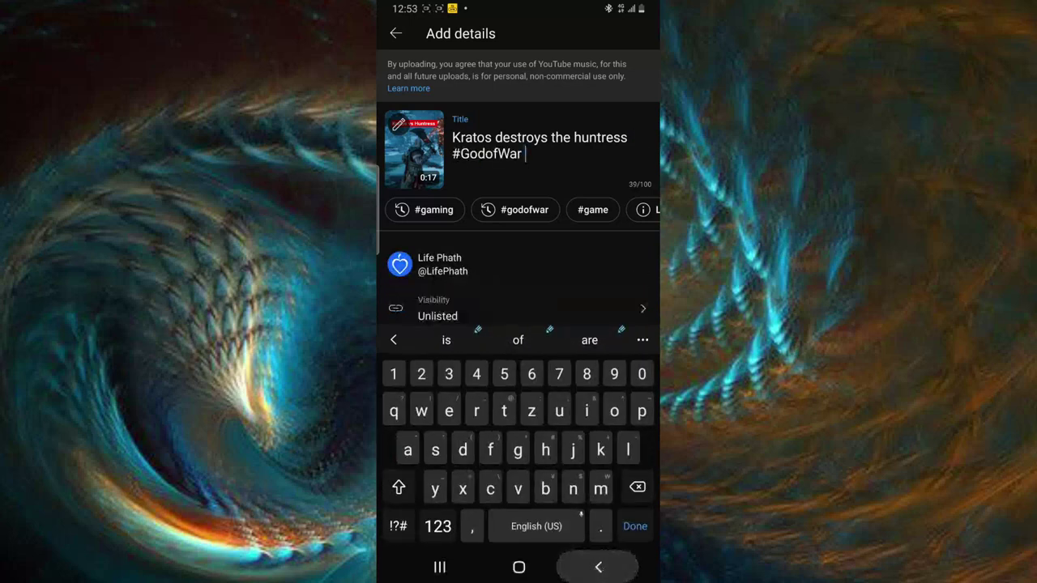
click(598, 567)
click(425, 209)
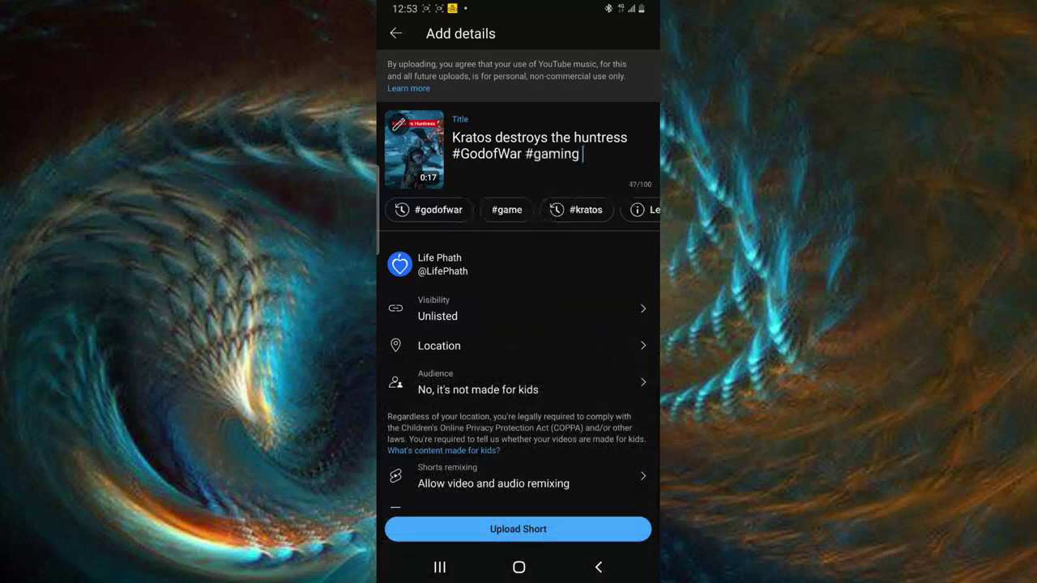
Step: Set the Short's visibility to Public and return to its details
scroll(518, 324, down, 2)
click(454, 252)
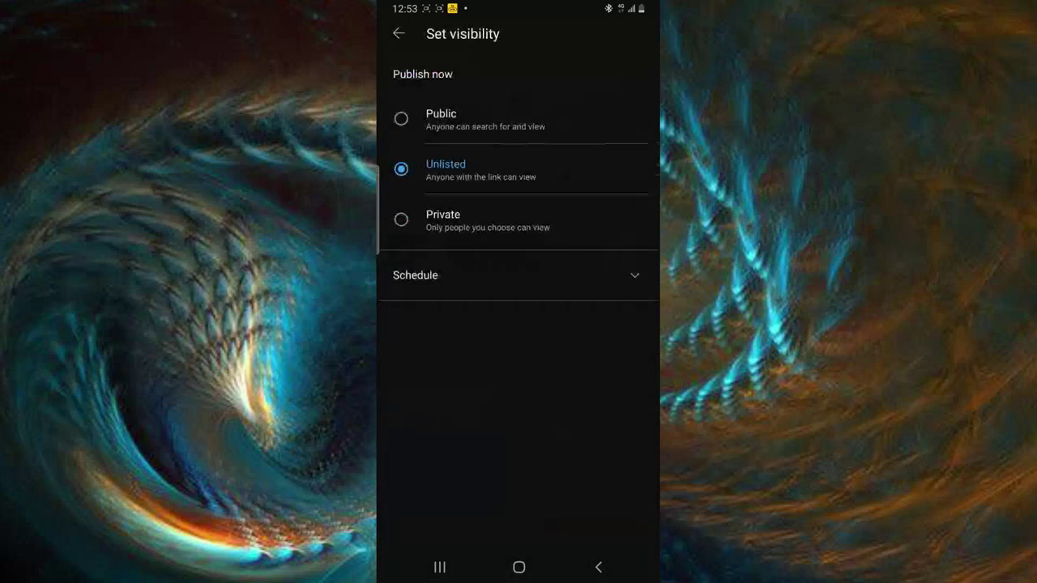
click(441, 119)
click(399, 34)
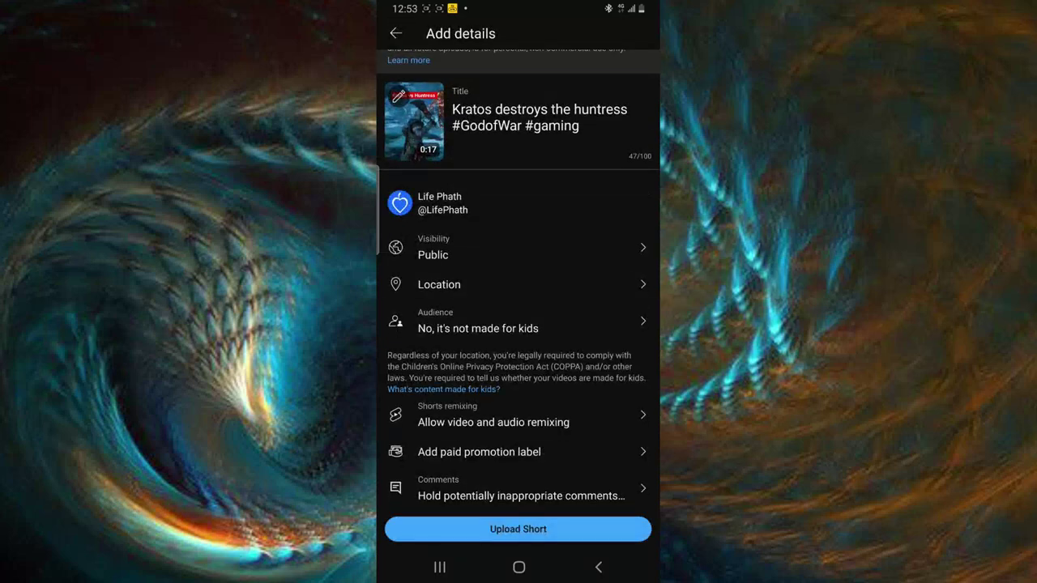
Step: Upload the Short and go to the YouTube home feed
scroll(518, 279, up, 1)
click(518, 529)
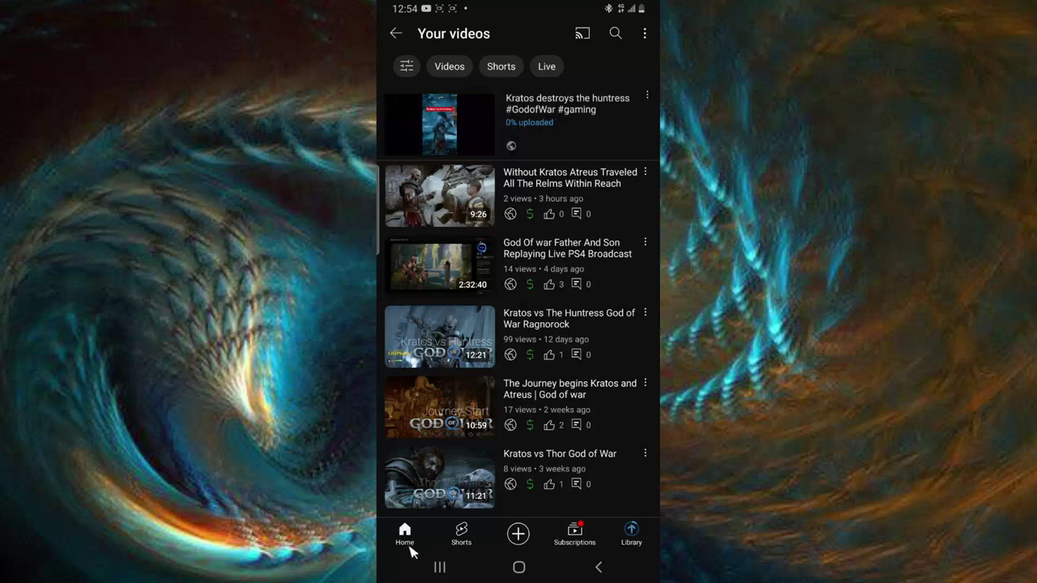
click(405, 539)
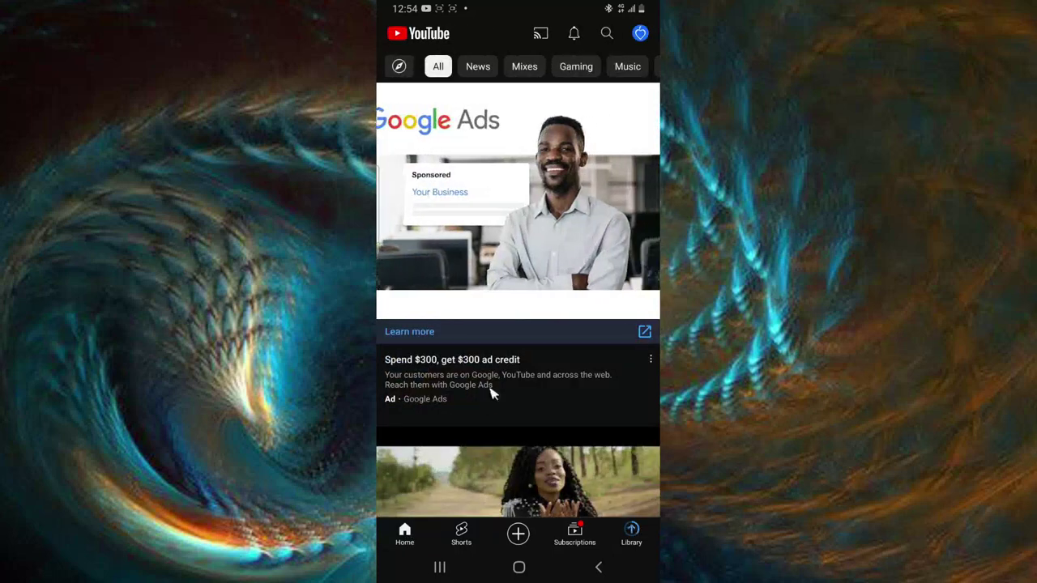